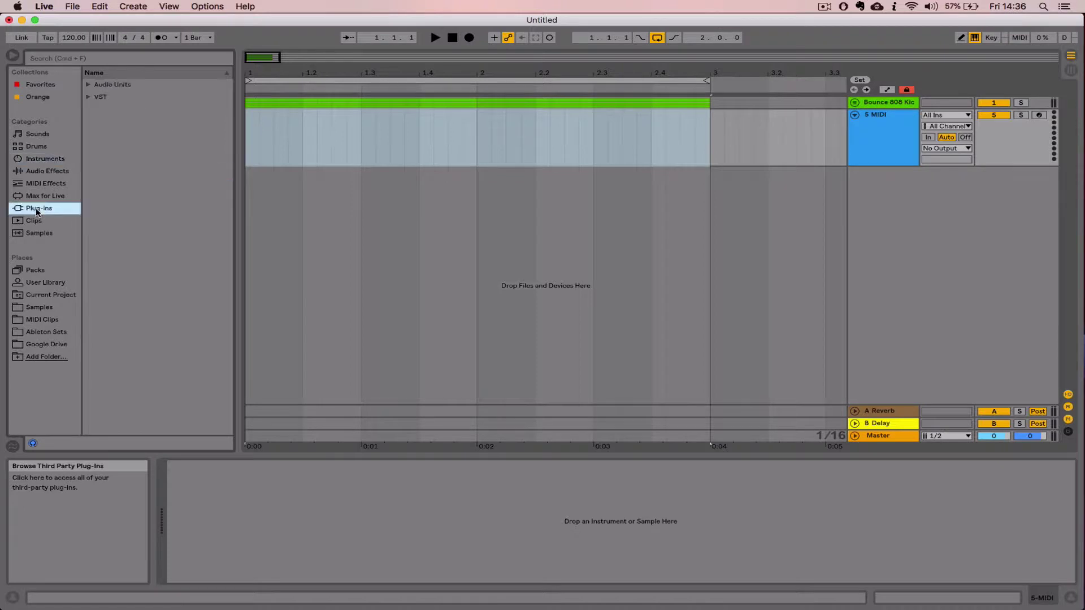
Load the Native Instruments Massive Audio Unit onto the empty MIDI track and close its plug-in window.
click(88, 86)
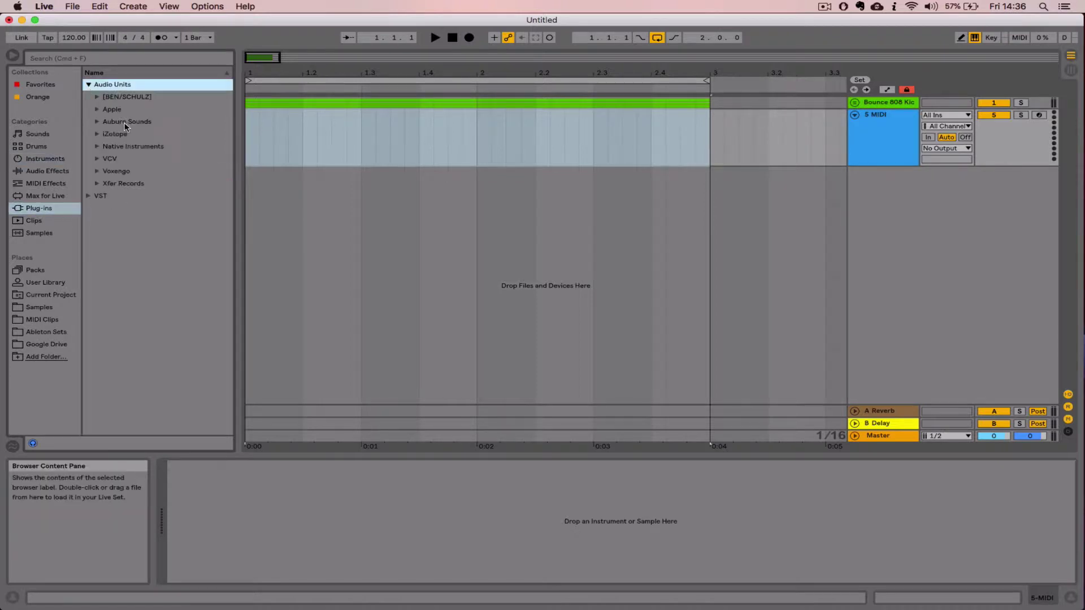
click(97, 148)
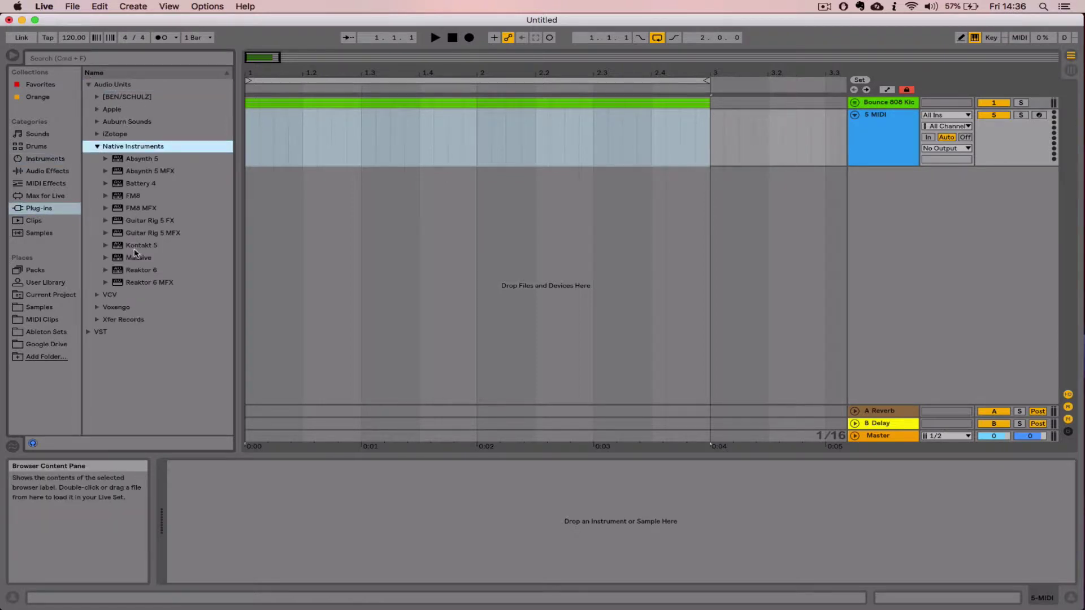
drag(136, 254, 415, 142)
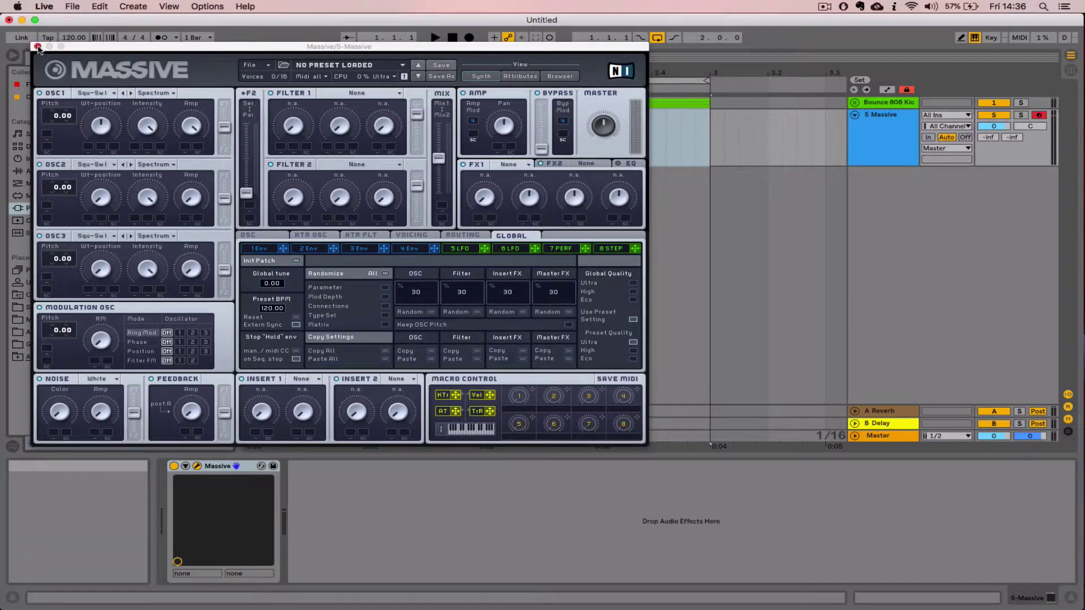
click(37, 47)
Copy the MIDI clip from the Kick Click track inside the 808 kick group onto the Massive track, then fold the group.
click(855, 102)
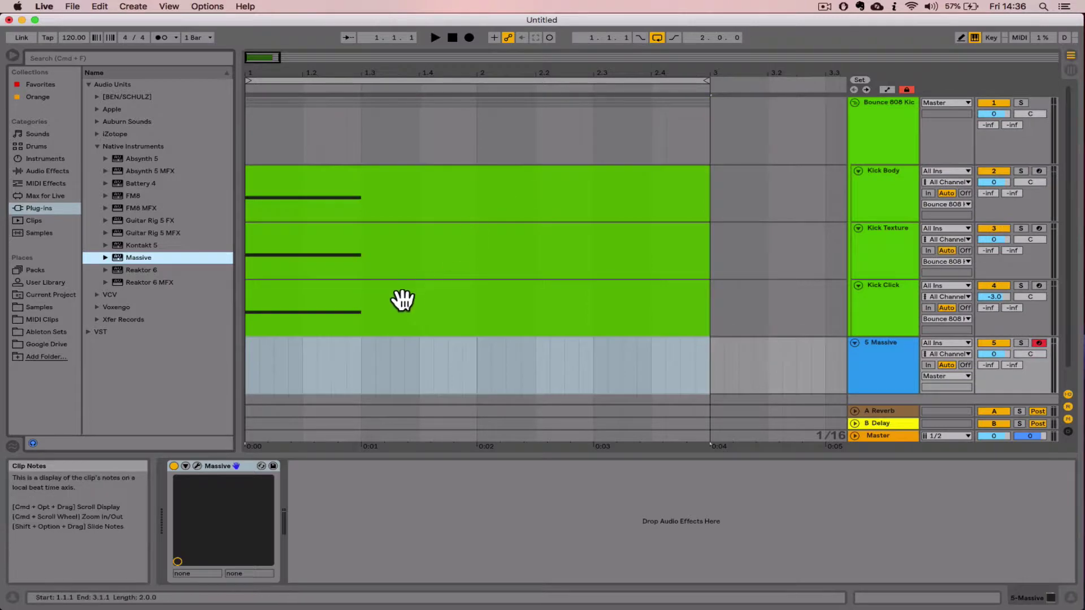
drag(402, 299, 364, 370)
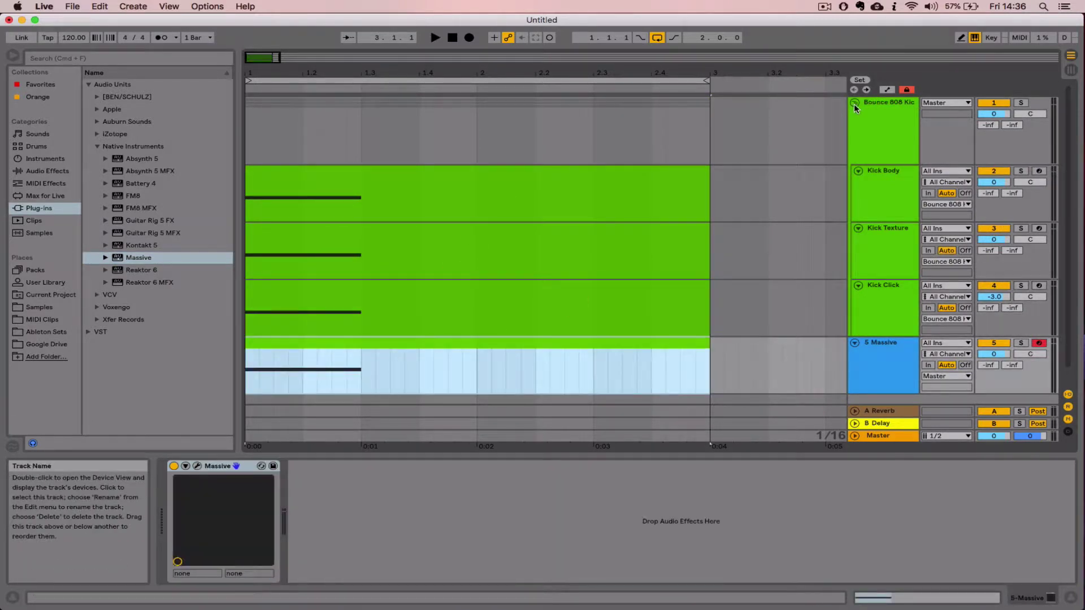
click(853, 103)
Assign the Massive track's color to its clips.
right_click(872, 123)
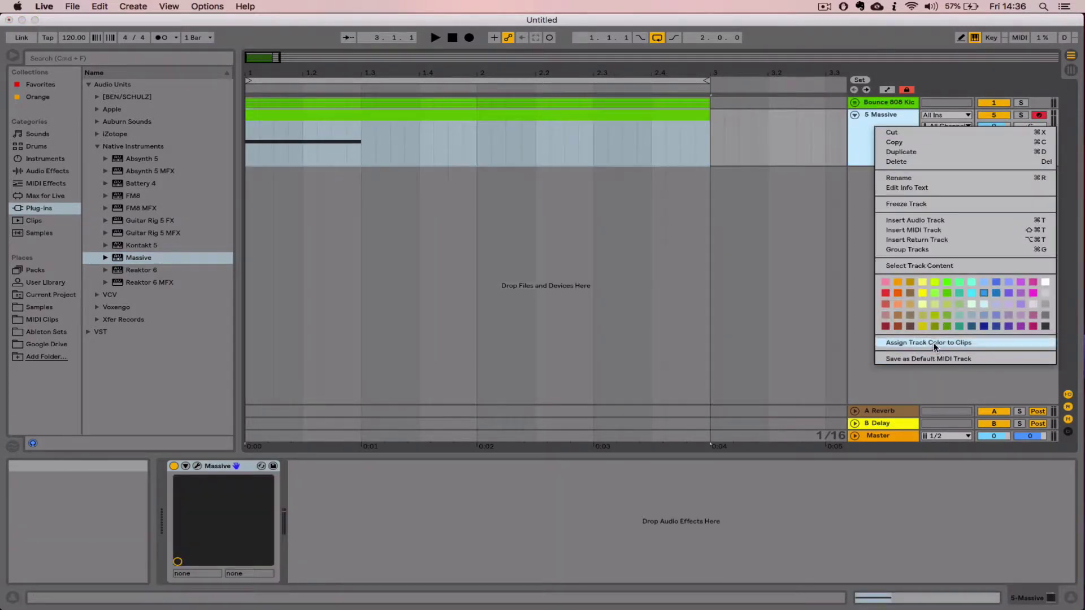
click(933, 343)
click(418, 126)
Rename the Massive track as "Snare Snap".
click(889, 139)
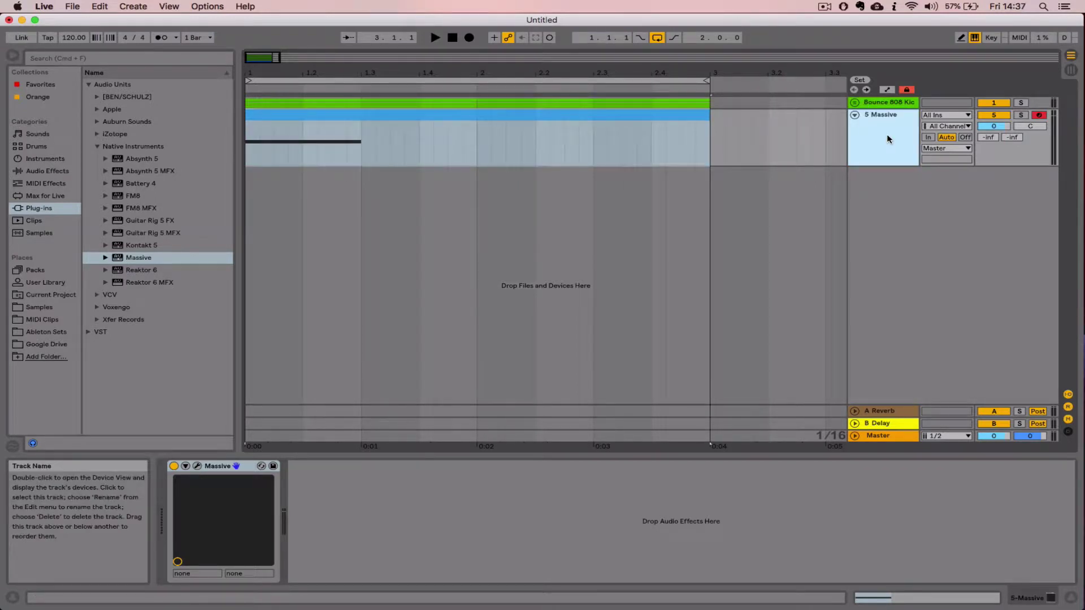
key(super+r)
text(Snare)
key(Return)
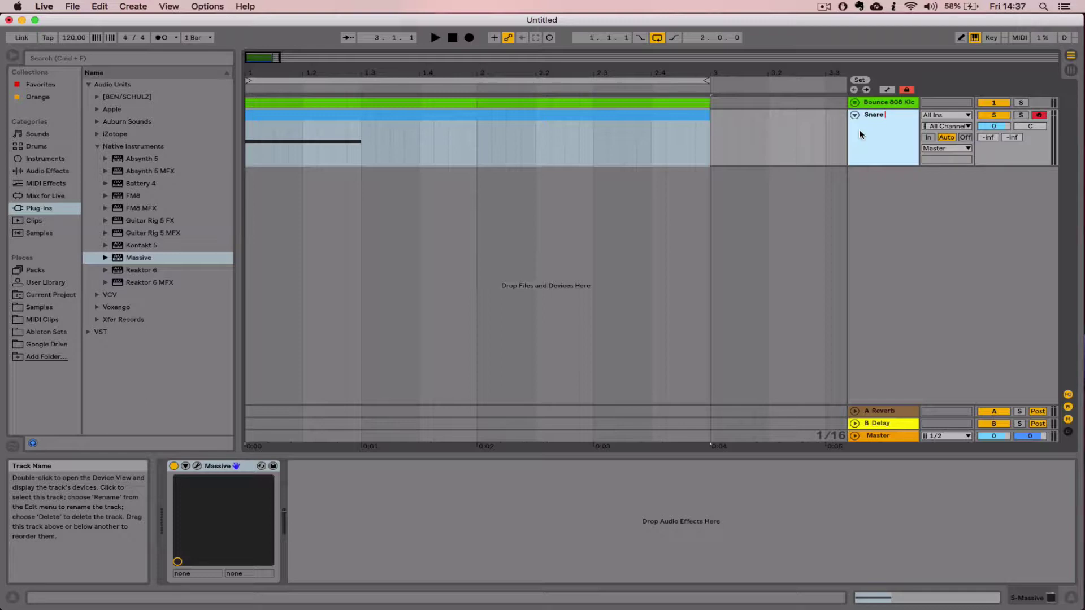
text(B)
text( Snap)
key(Return)
Mute the Bounce 808 kick group and audition the Snare Snap clip on its own.
click(997, 105)
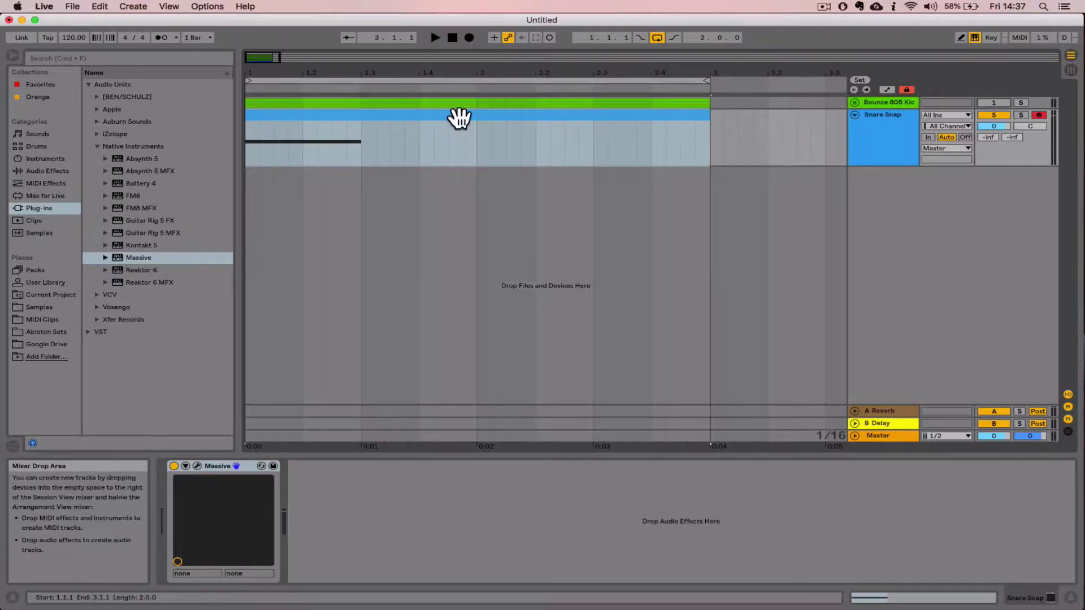
click(414, 121)
key(space)
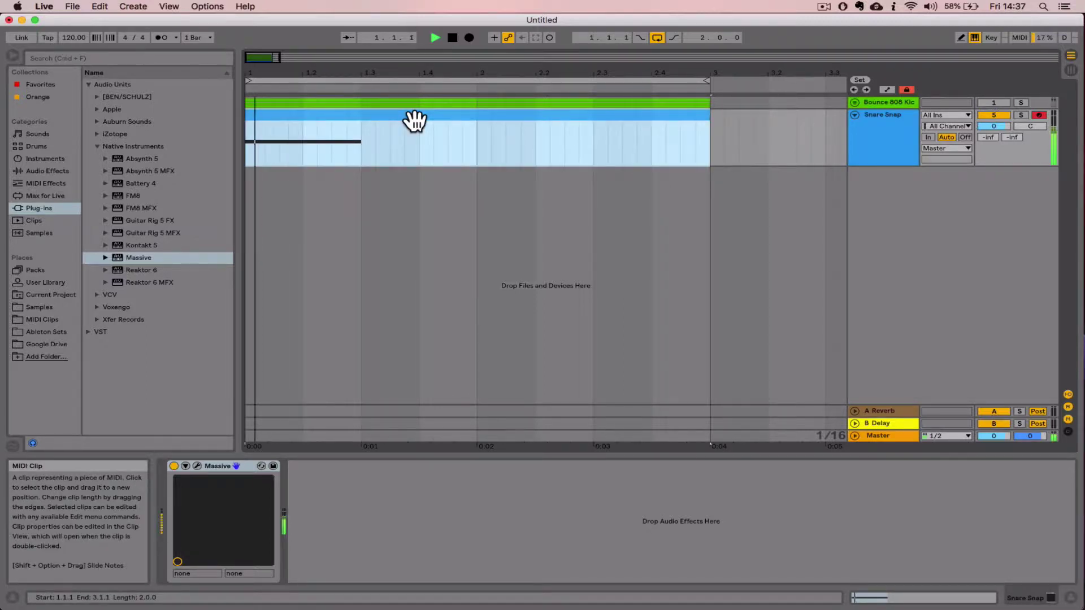
key(space)
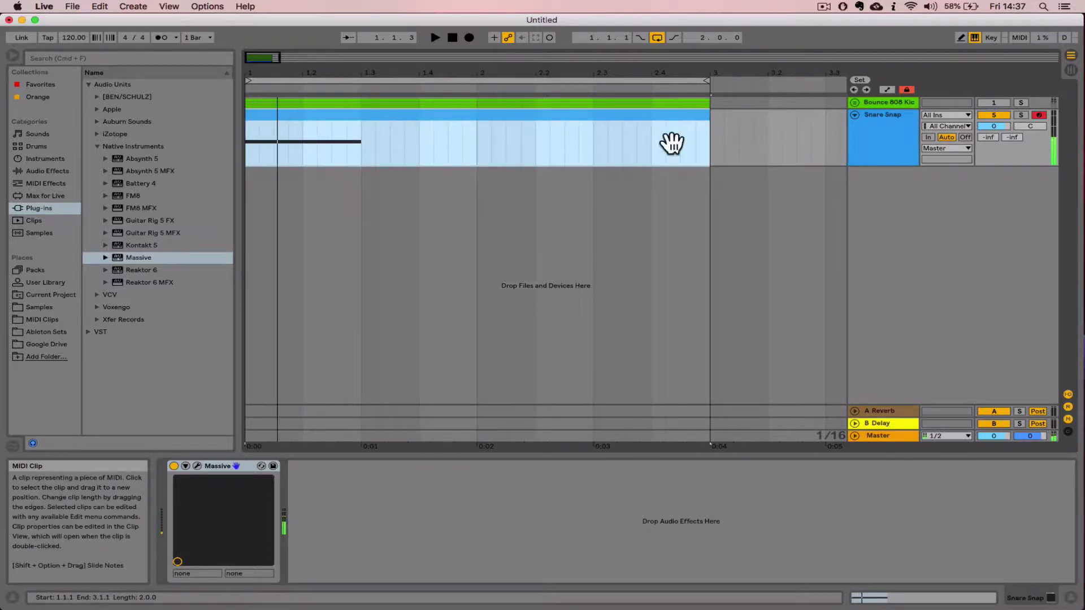
Open Massive on the Snare Snap track, switch off OSC1 and set the noise type to Metallic.
click(197, 466)
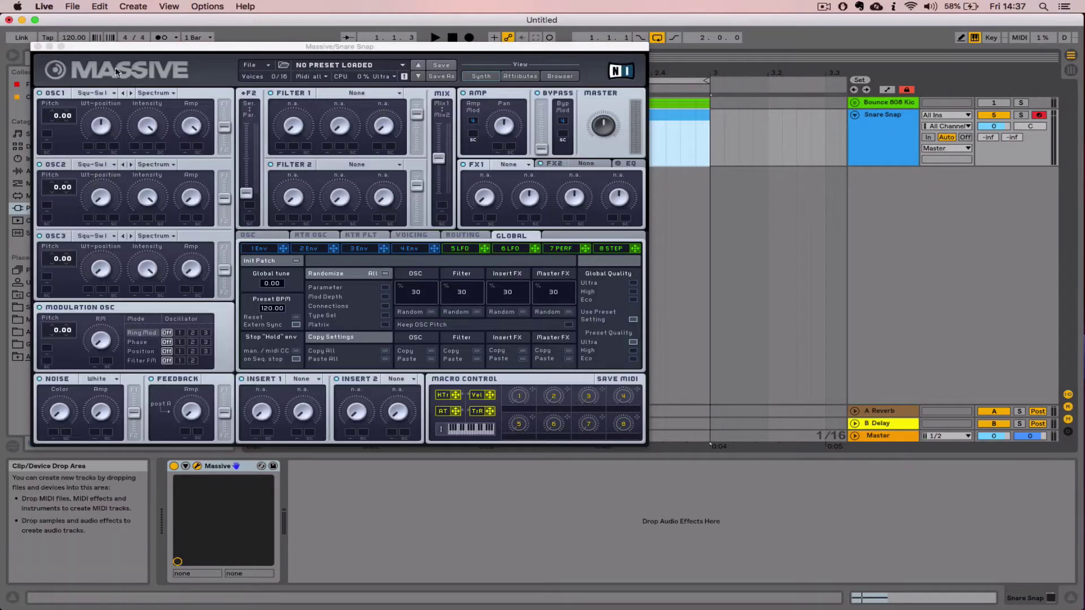
drag(135, 53, 412, 94)
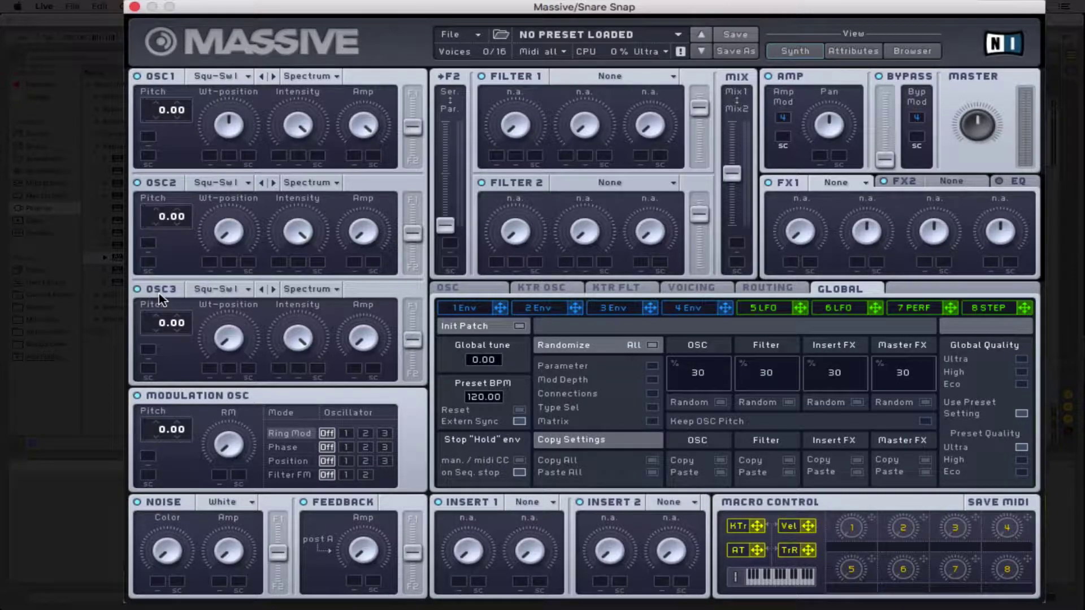
click(152, 79)
click(224, 501)
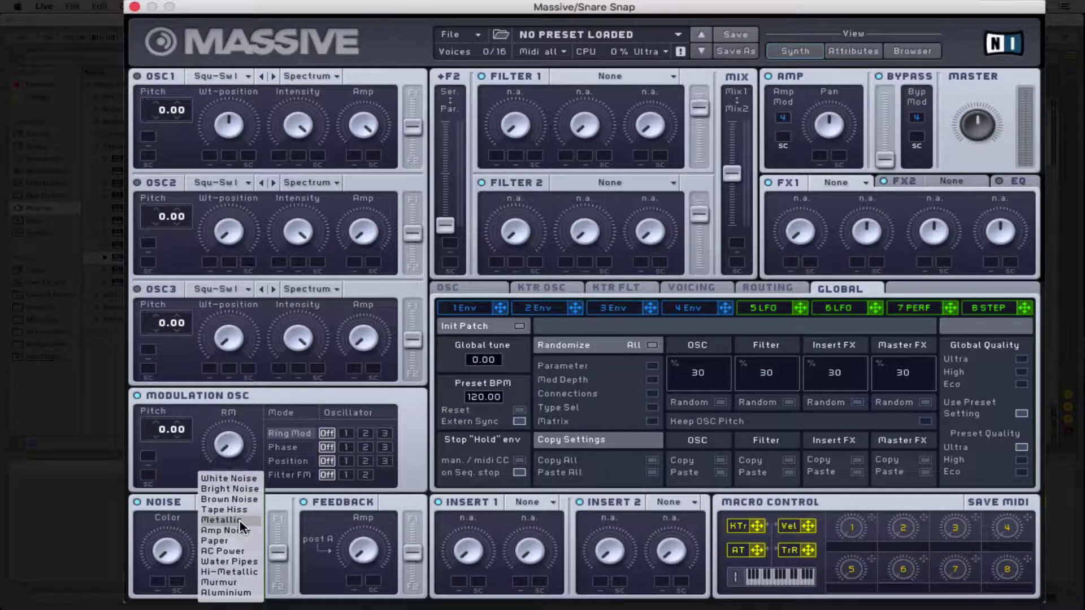
click(240, 521)
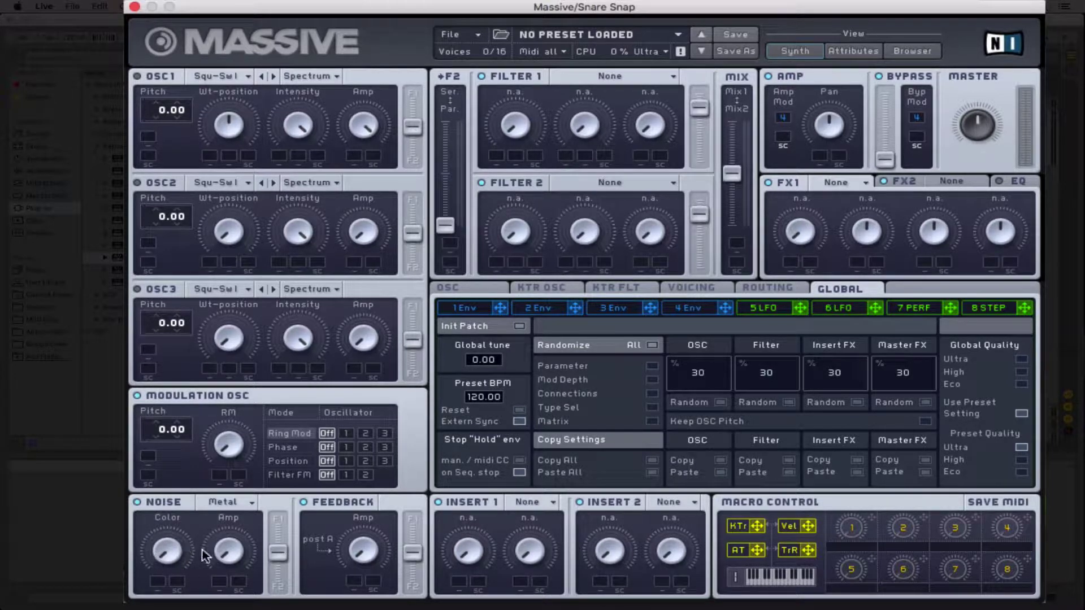
Sweep the noise color through its range, leaving both the noise color and amp at high settings.
drag(169, 556, 175, 593)
drag(148, 558, 175, 439)
drag(167, 553, 170, 607)
drag(164, 577, 163, 493)
drag(158, 567, 165, 583)
Shape envelope 4 with the attack and decay level at minimum and a shorter decay time.
click(680, 310)
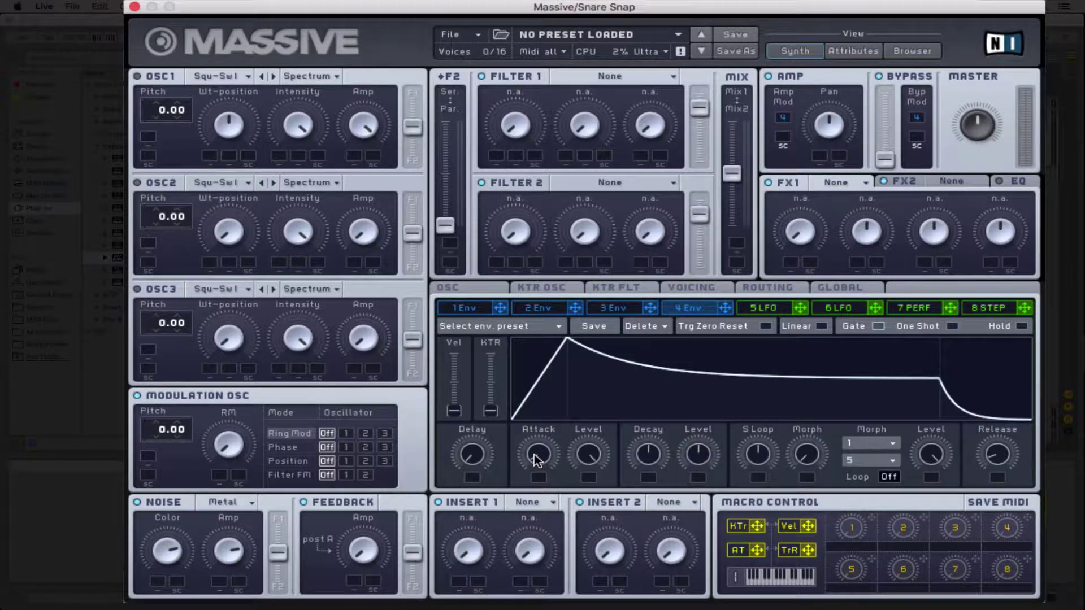
drag(535, 459, 535, 477)
drag(691, 460, 691, 483)
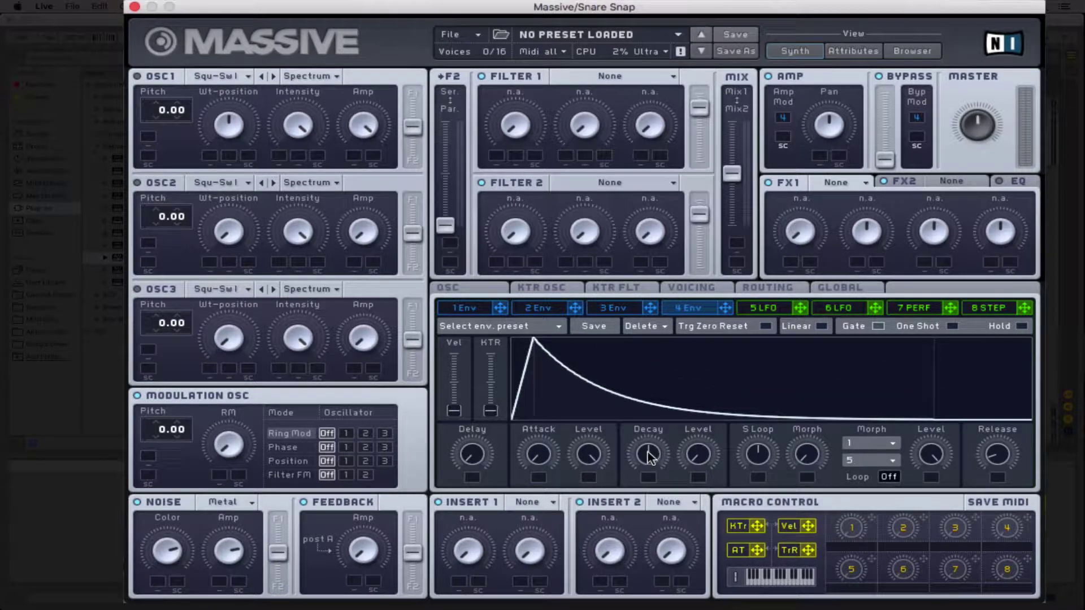
mouse_move(648, 452)
mouse_down()
mouse_move(649, 480)
mouse_move(648, 448)
mouse_move(647, 458)
mouse_up()
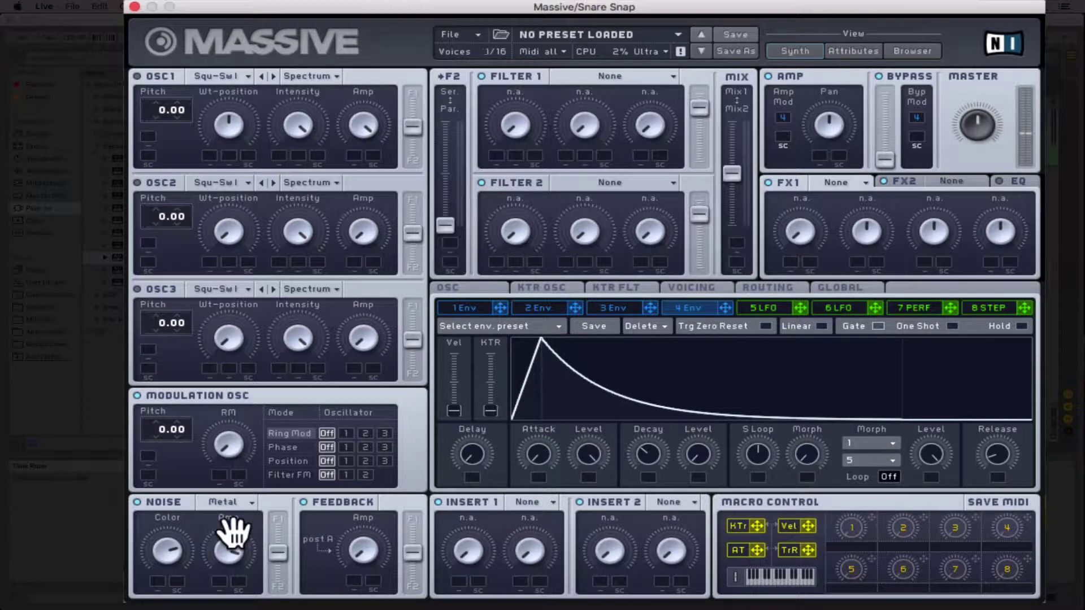
Fine-tune the noise color and amp, route the noise fully to F1, and raise the master volume.
drag(180, 559, 175, 565)
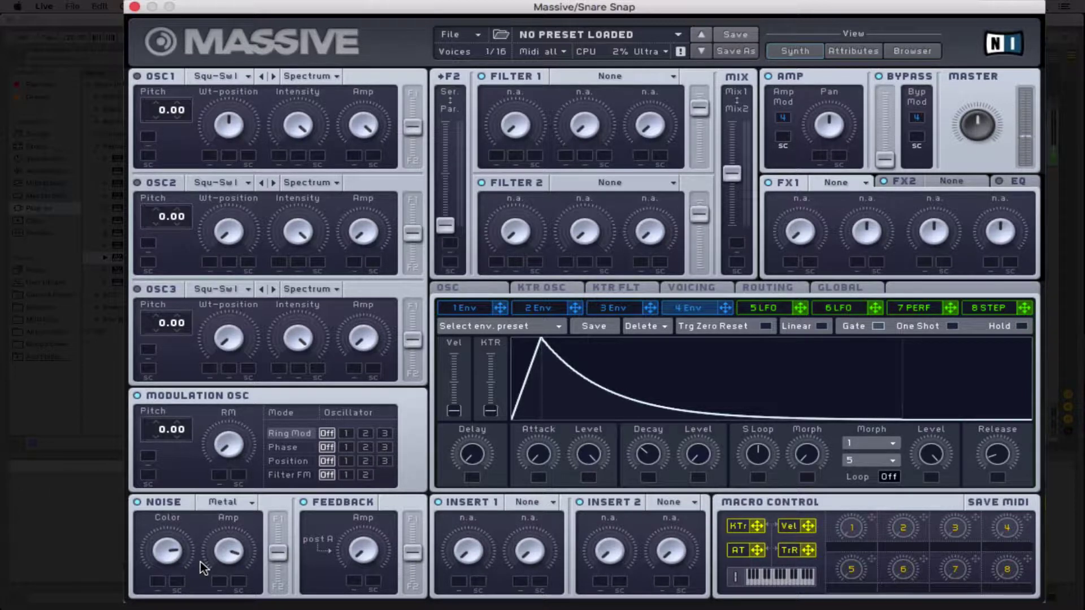
drag(278, 552, 291, 249)
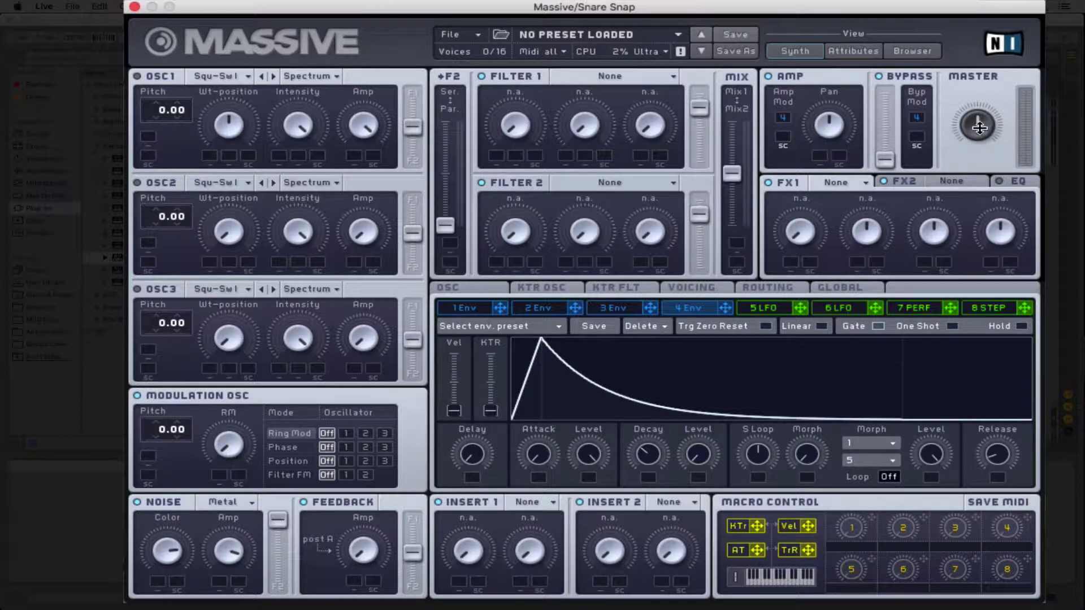
drag(979, 128, 979, 87)
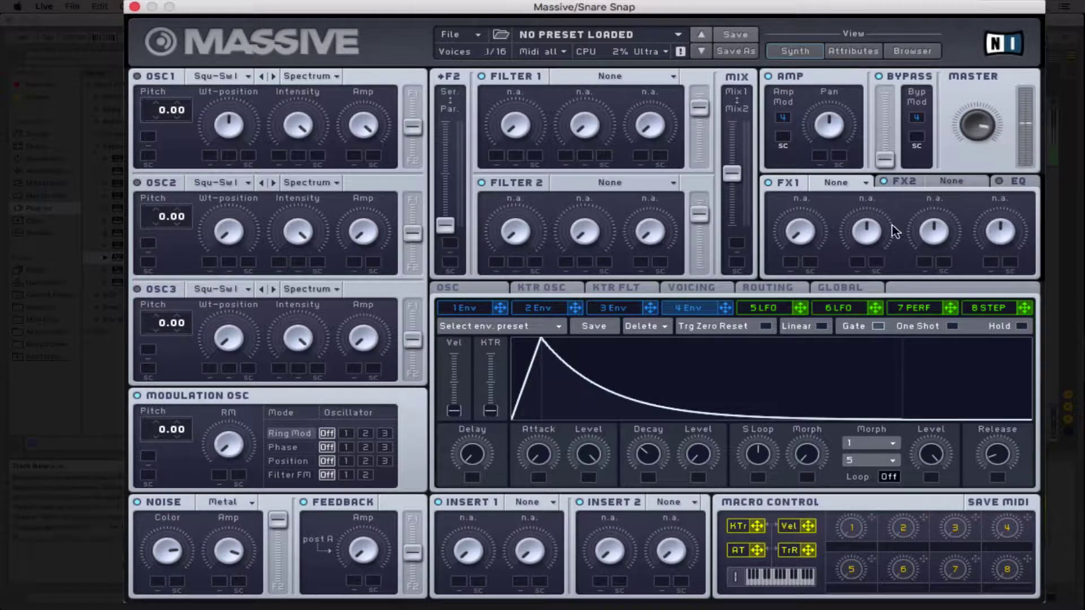
Lengthen envelope 4's release and fine-tune its decay to a moderately short setting.
drag(645, 463, 643, 439)
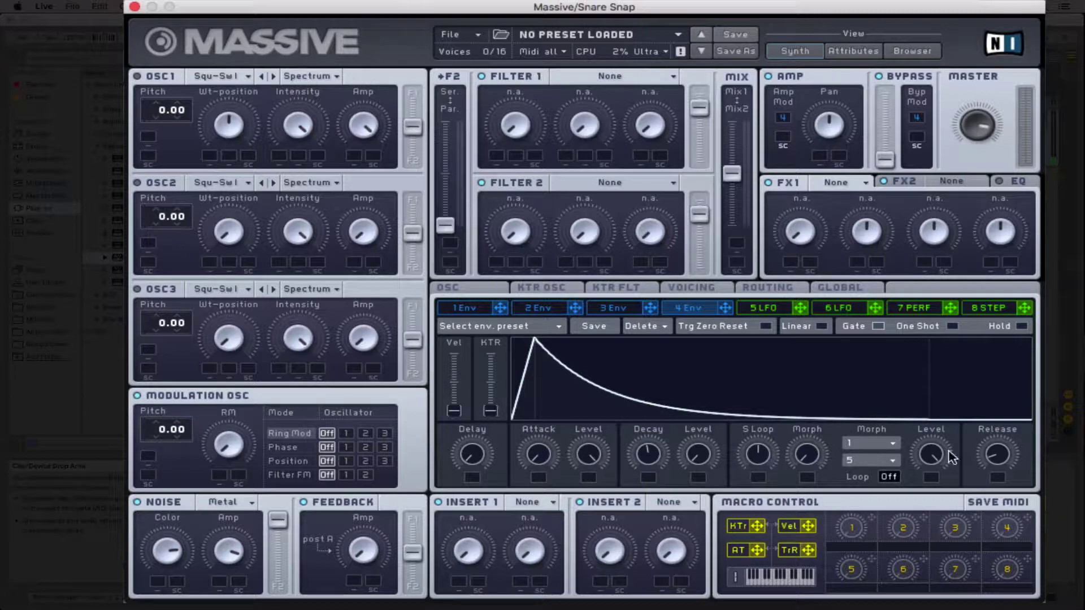
drag(998, 453, 1000, 419)
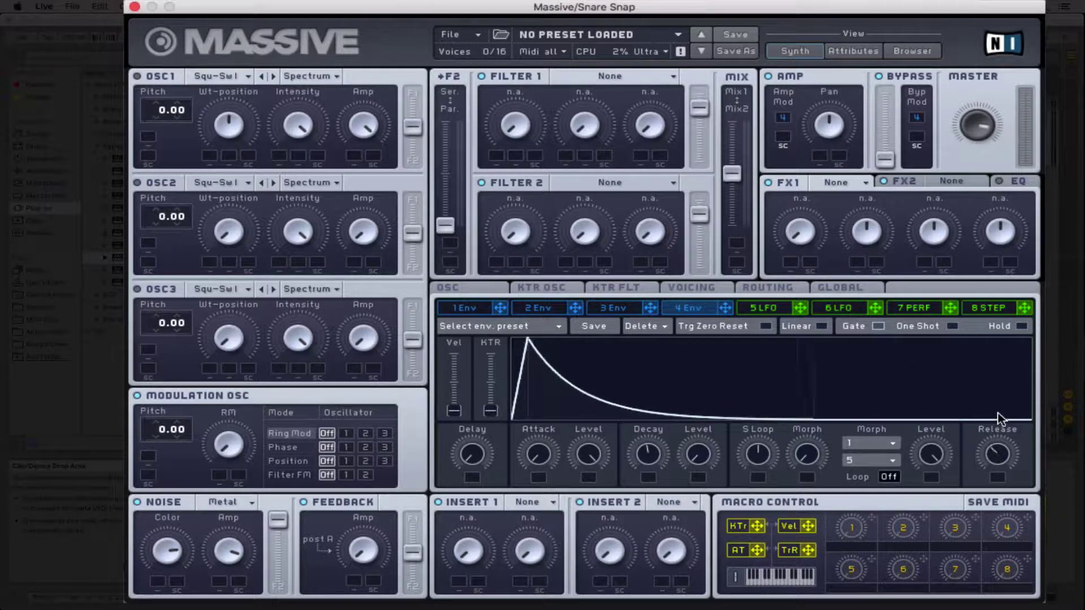
mouse_move(648, 454)
mouse_down()
mouse_move(643, 435)
mouse_move(649, 447)
mouse_up()
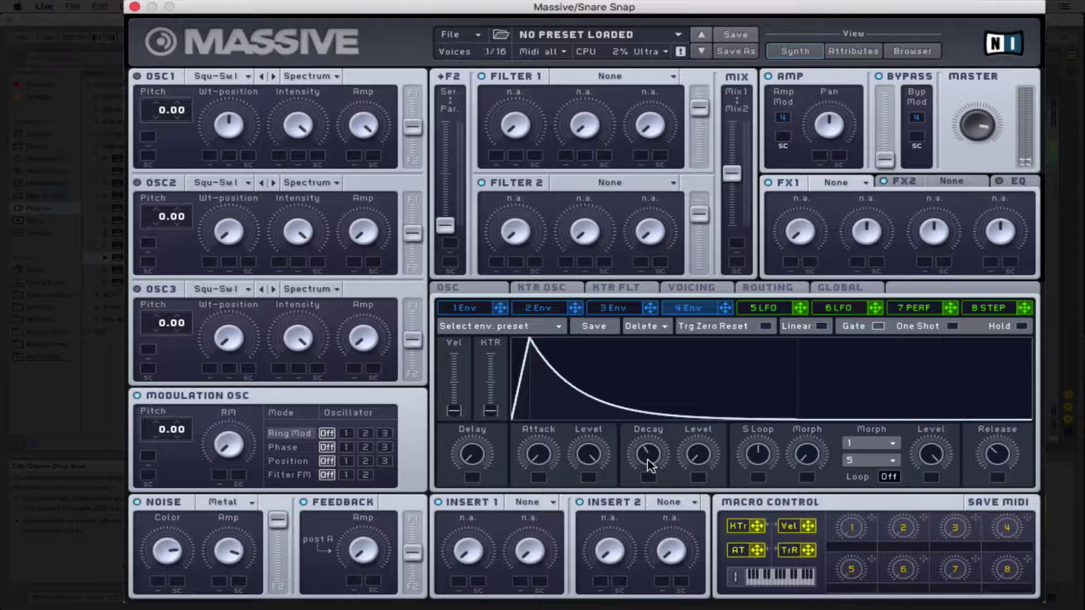
drag(648, 459, 646, 452)
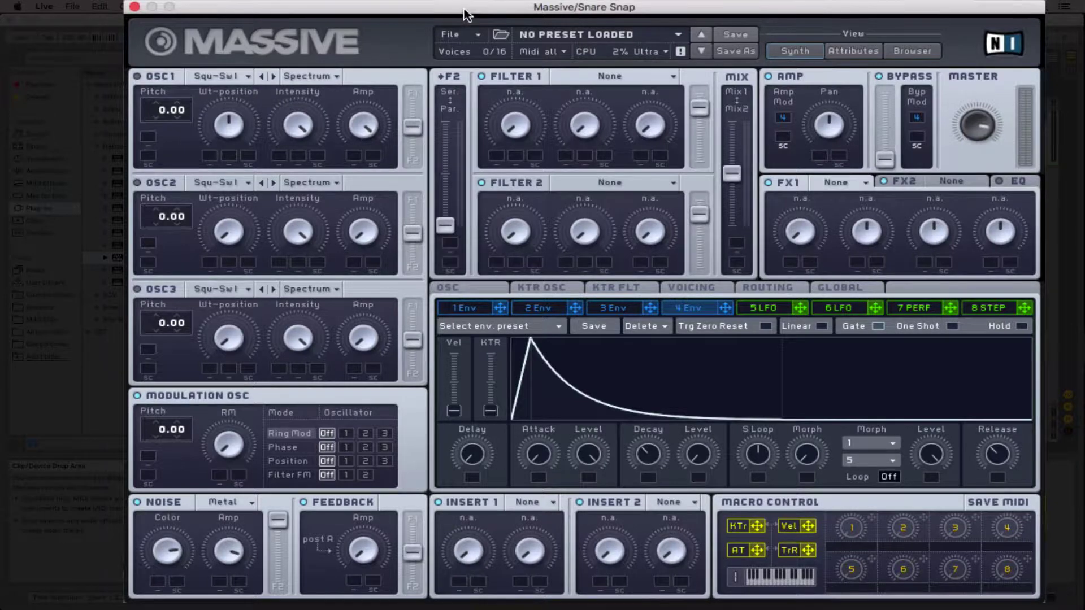
Close the Massive window, duplicate the Snare Snap track and rename the copy as "Snare Body".
drag(468, 11, 420, 13)
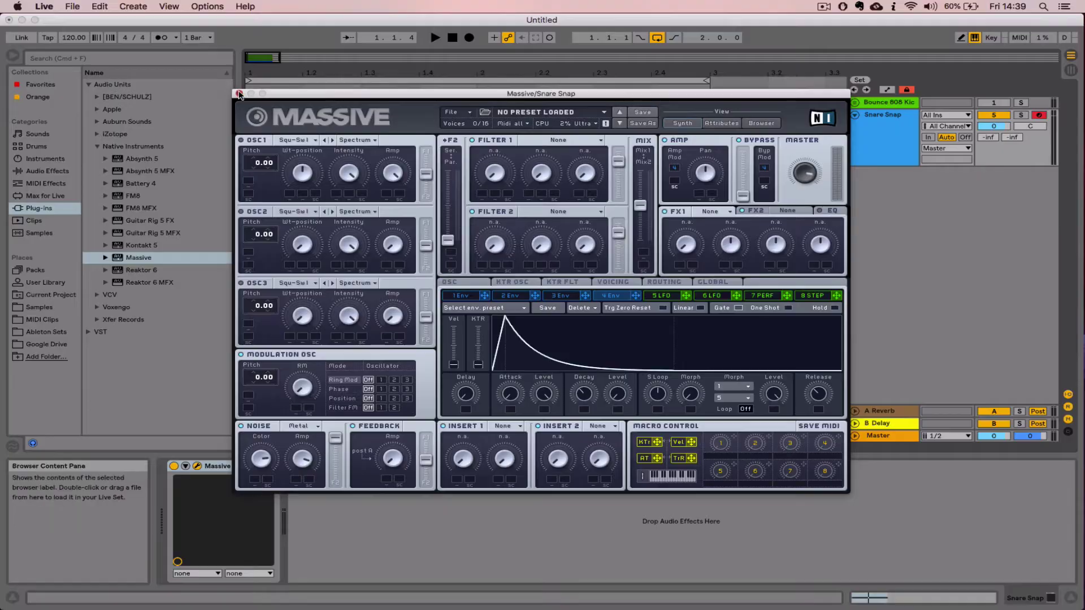
click(82, 7)
click(884, 138)
key(super+d)
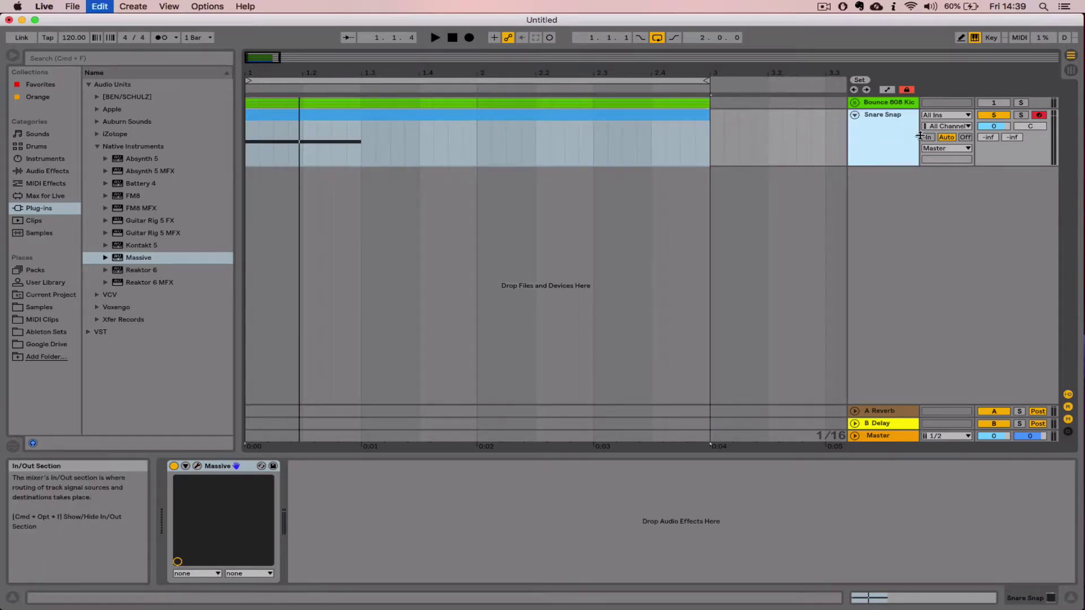
key(super+r)
text(Sna)
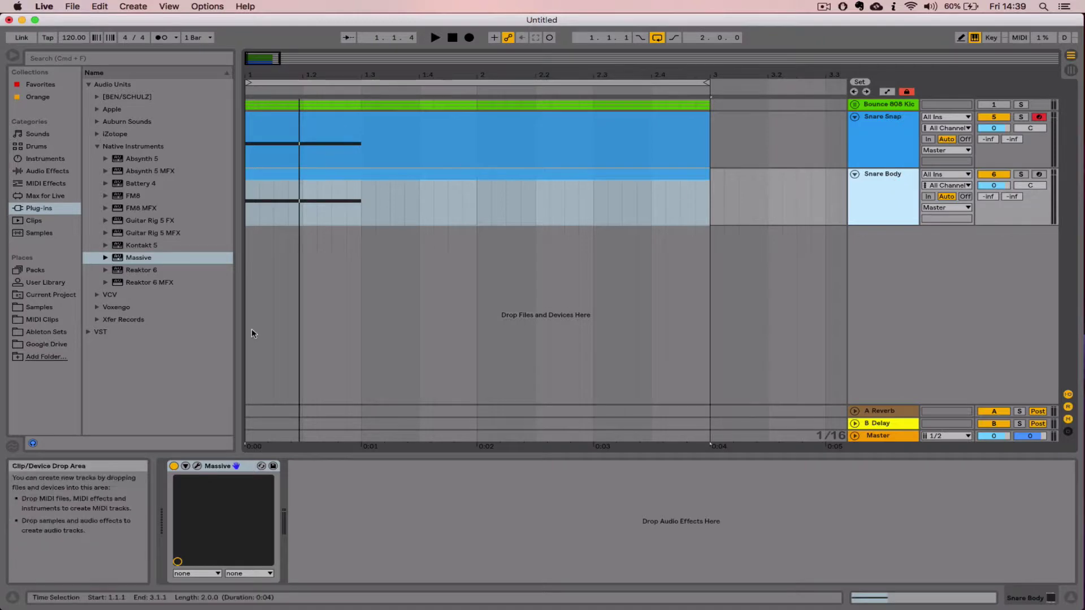
Open Massive on the Snare Body track with envelope 4 displayed, and lower its noise color and amp.
click(857, 148)
click(877, 178)
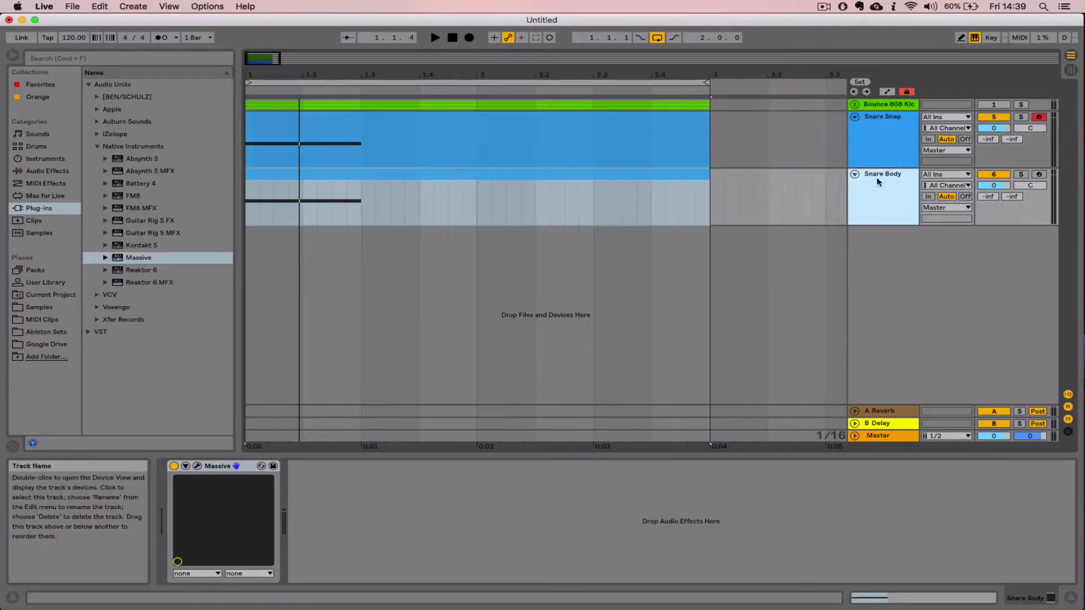
click(202, 463)
click(197, 466)
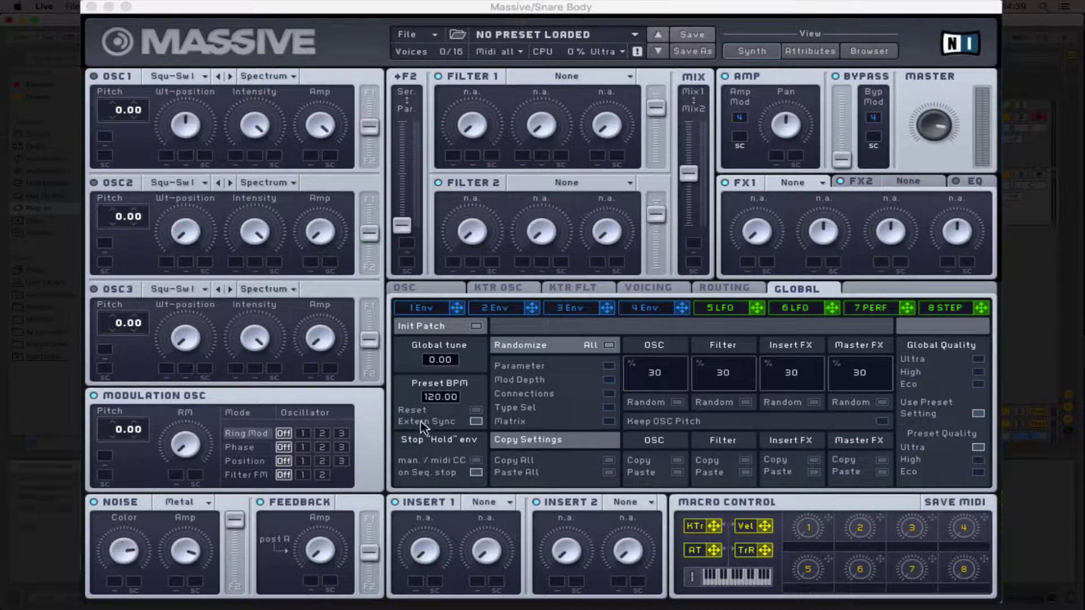
click(657, 309)
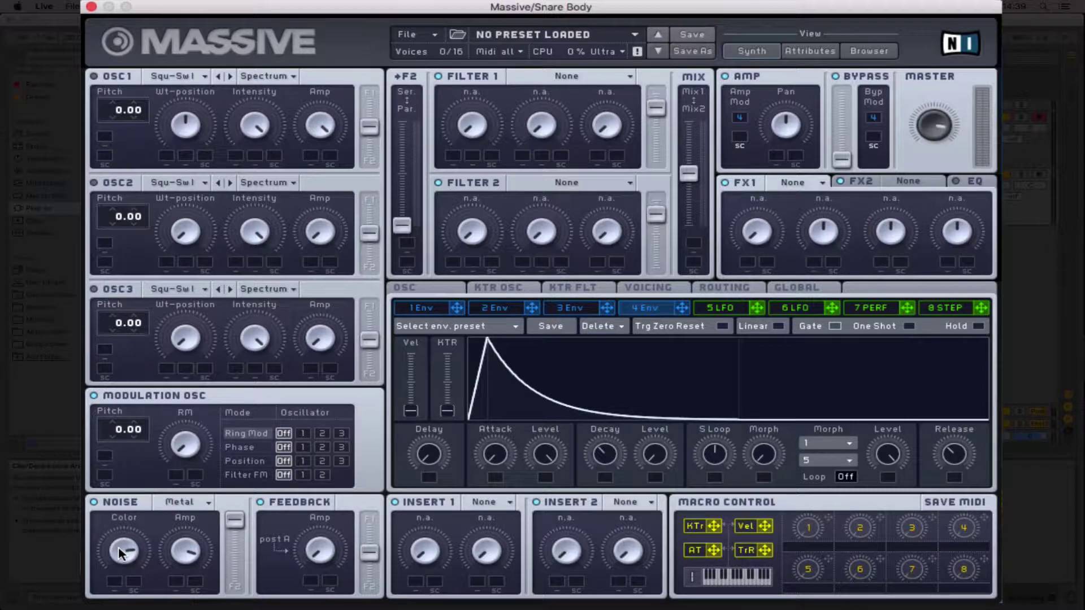
drag(118, 548, 129, 608)
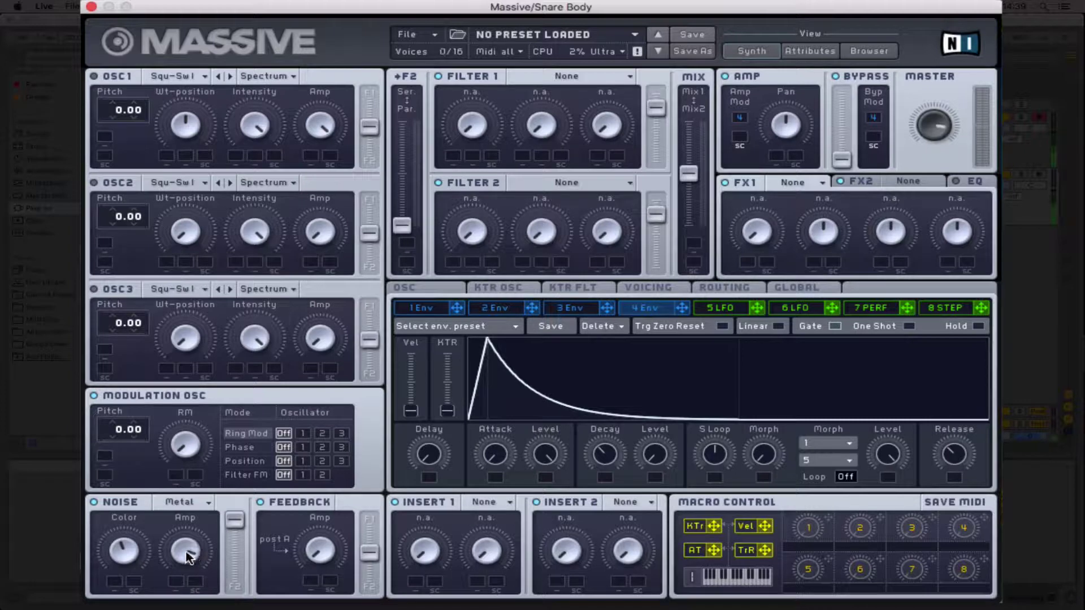
drag(187, 557, 189, 562)
Lower the Snare Body's master volume and slightly lengthen envelope 4's decay.
drag(605, 453, 607, 450)
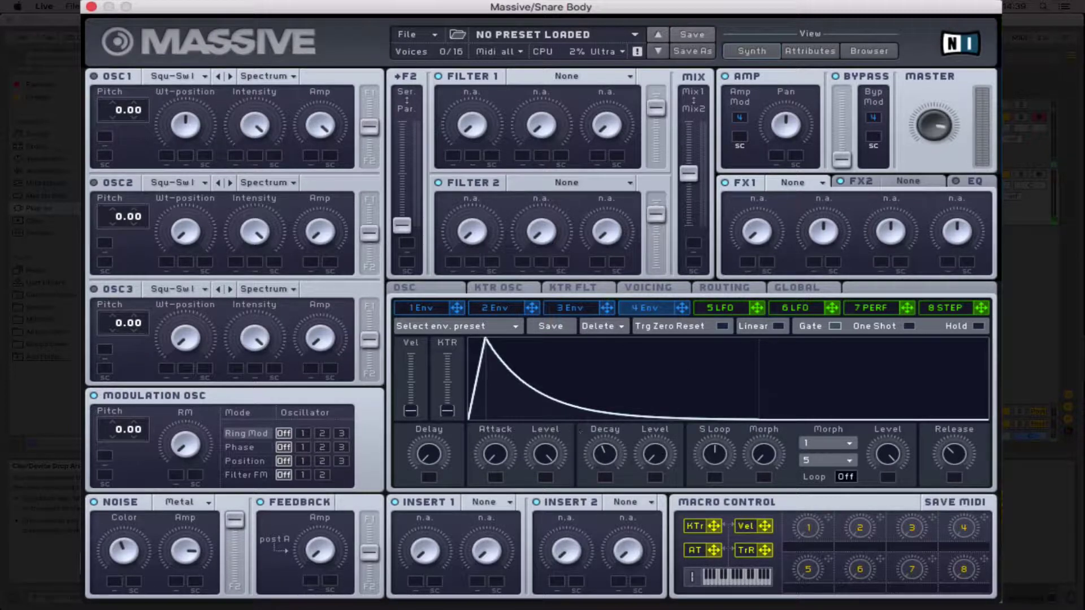
drag(923, 124, 924, 149)
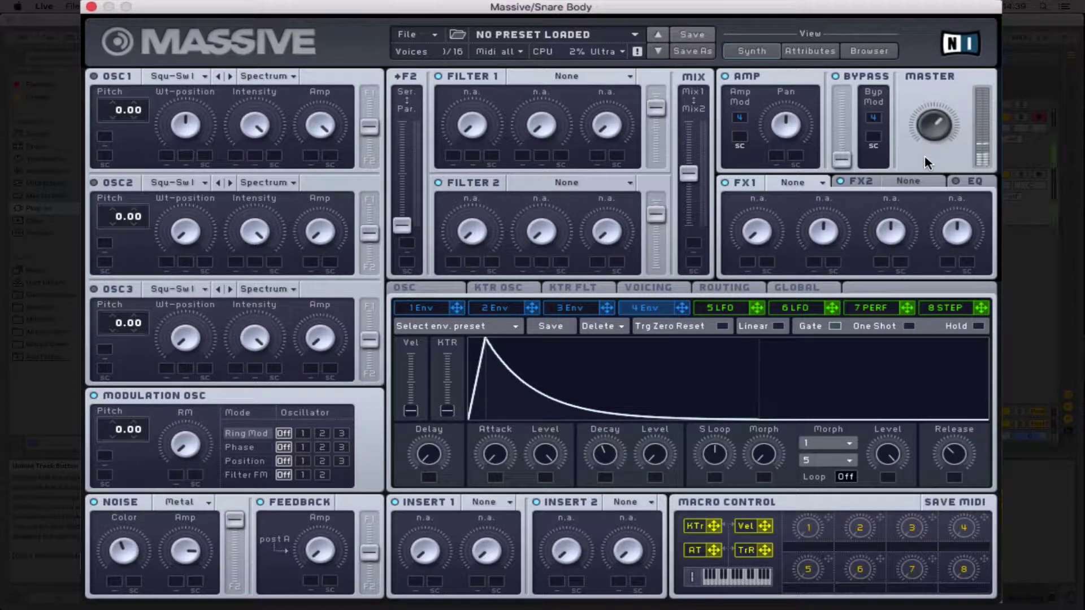
drag(599, 456, 609, 460)
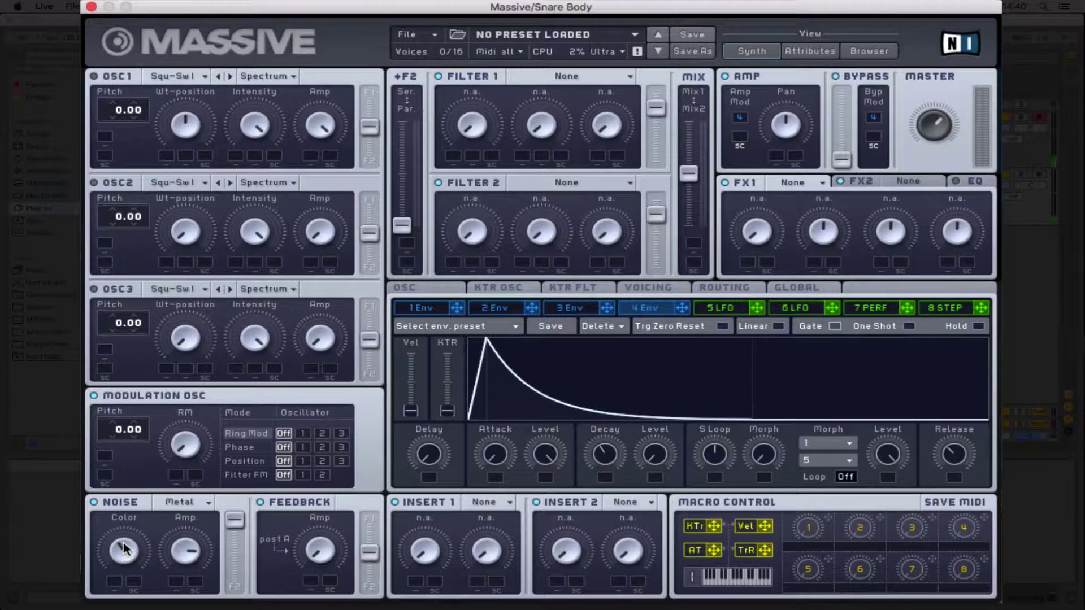
Fine-tune the Snare Body's noise color, slightly lower its noise amp, and close the Massive window.
drag(123, 542, 126, 550)
drag(180, 554, 181, 571)
drag(186, 544, 188, 563)
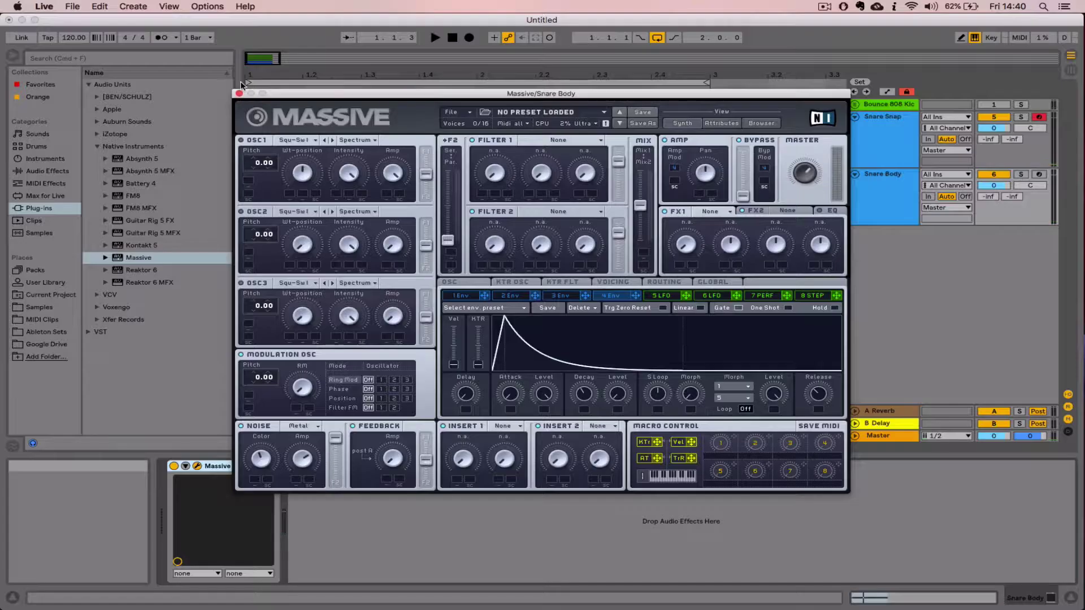
click(237, 93)
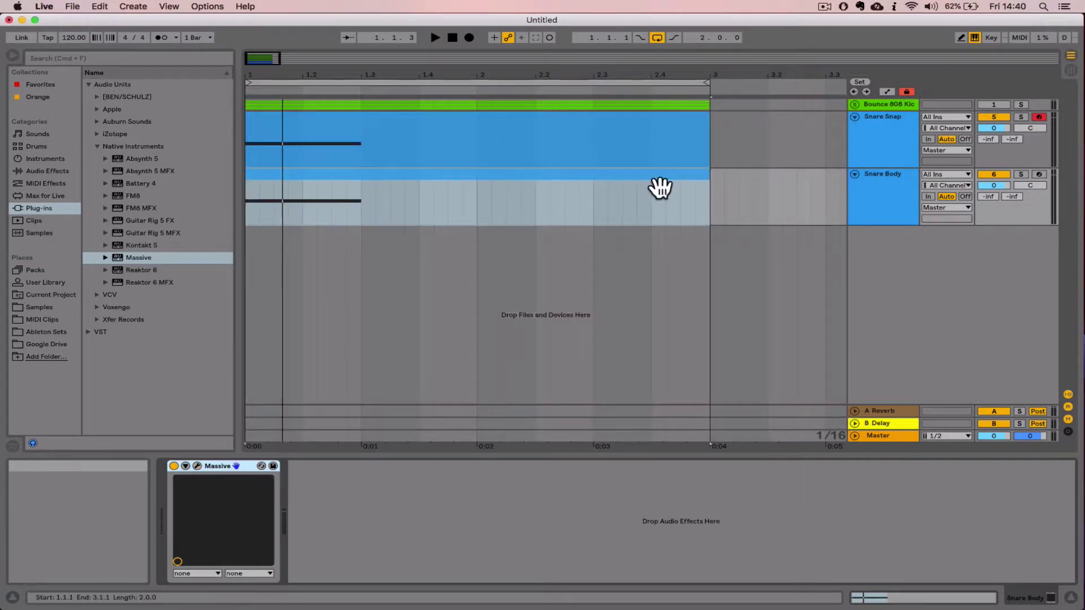
Duplicate the Snare Body track and rename the copy as "Snare Click".
click(873, 196)
key(super+d)
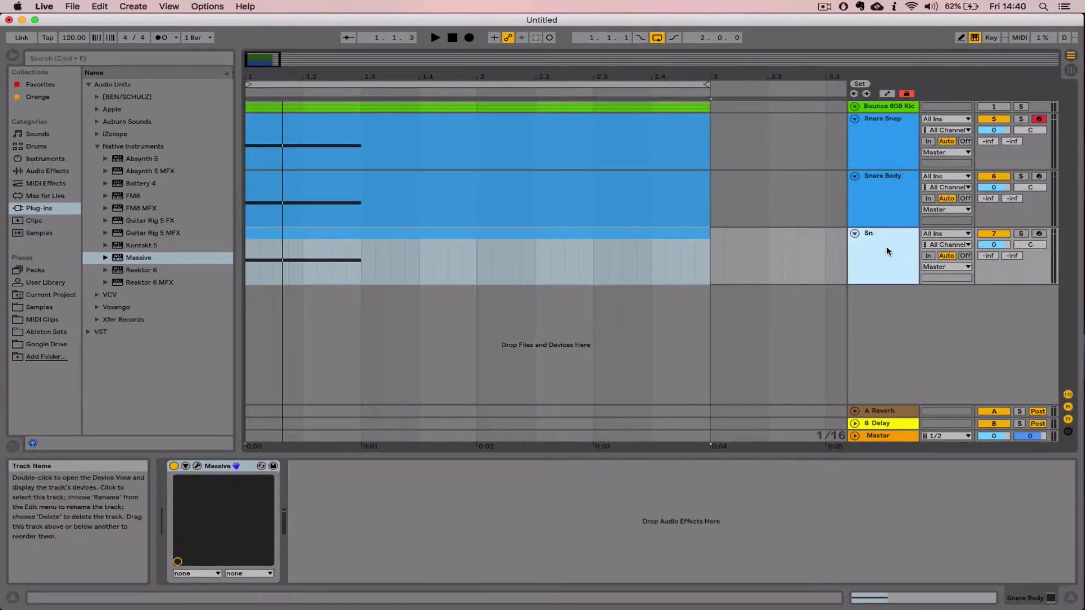
key(Return)
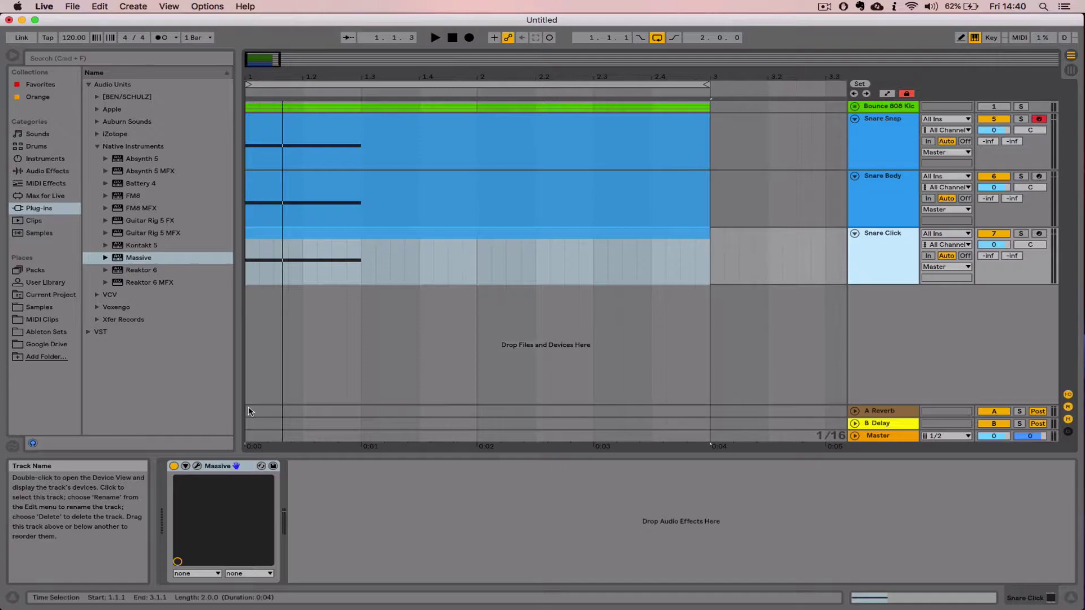
Open Massive on the Snare Click track with envelope 4 displayed, and slightly raise its noise amp.
click(198, 466)
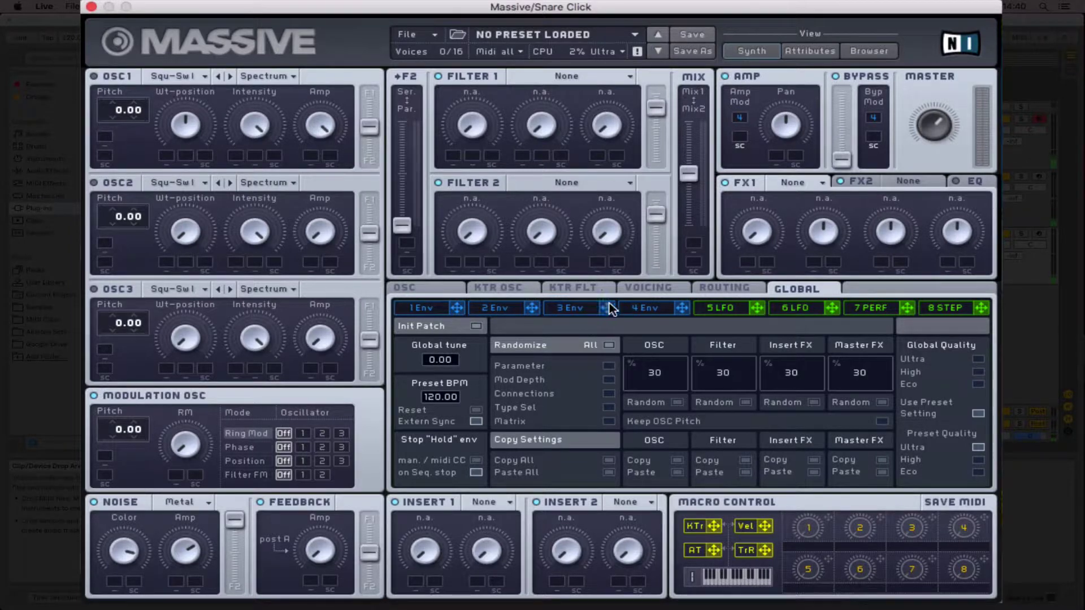
click(640, 306)
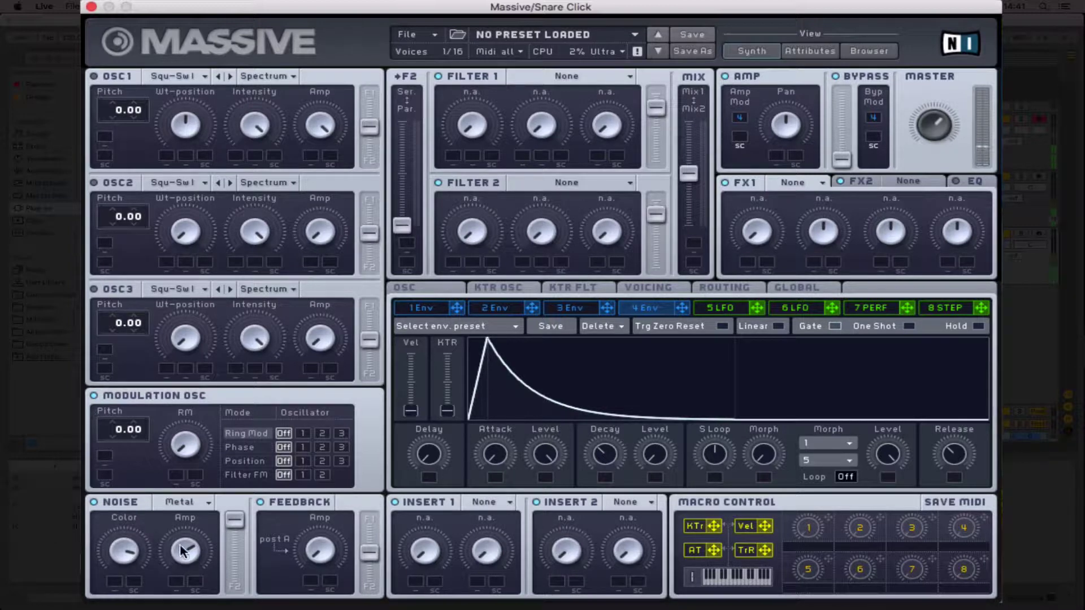
drag(182, 551, 189, 540)
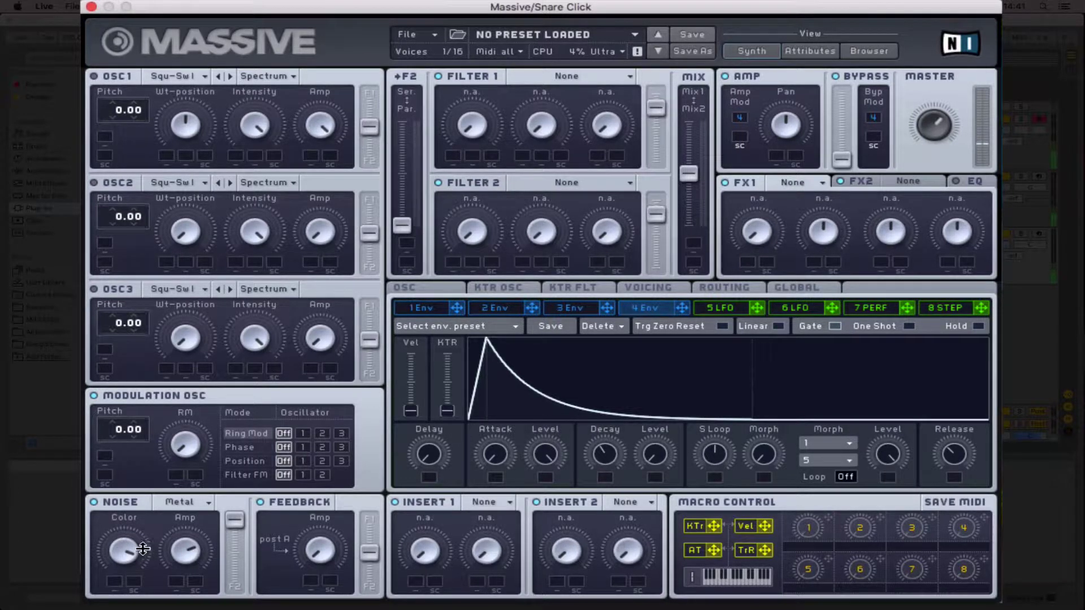
Try the Aluminium and Paper noise types on the Snare Click layer.
click(197, 508)
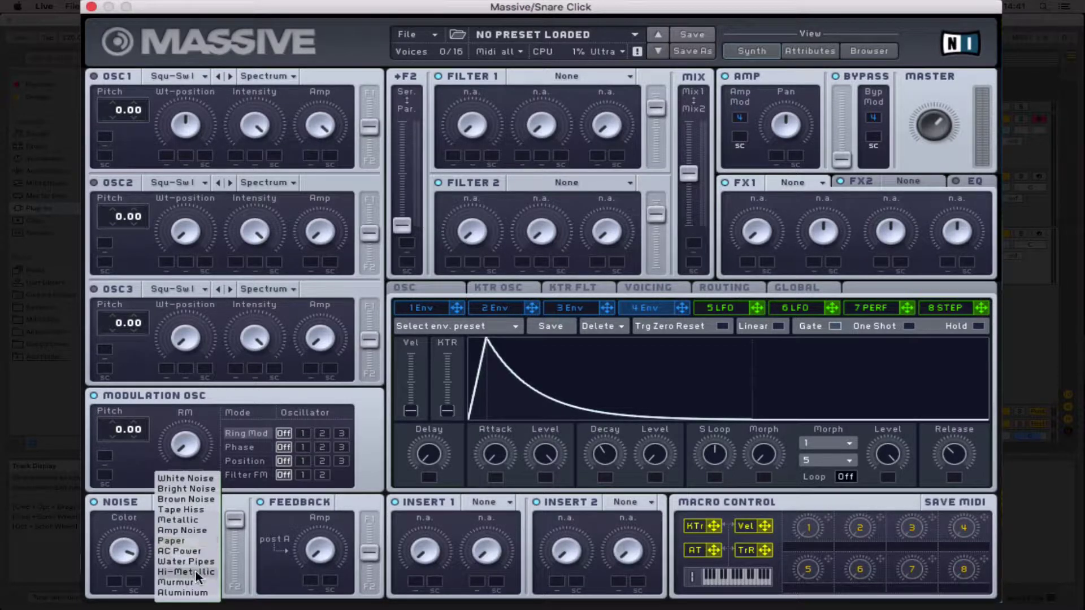
click(201, 594)
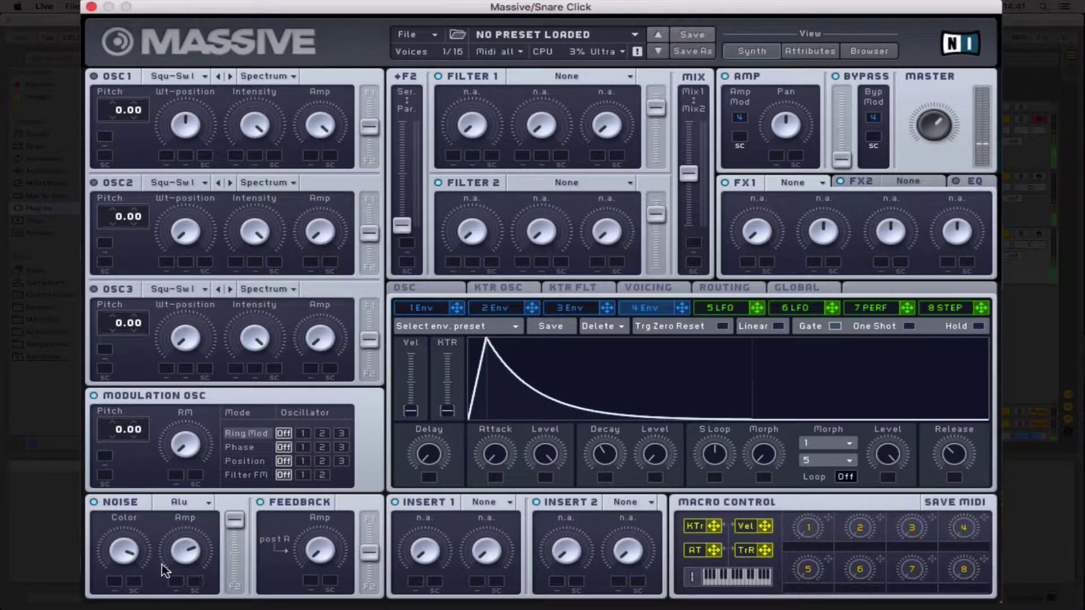
click(191, 509)
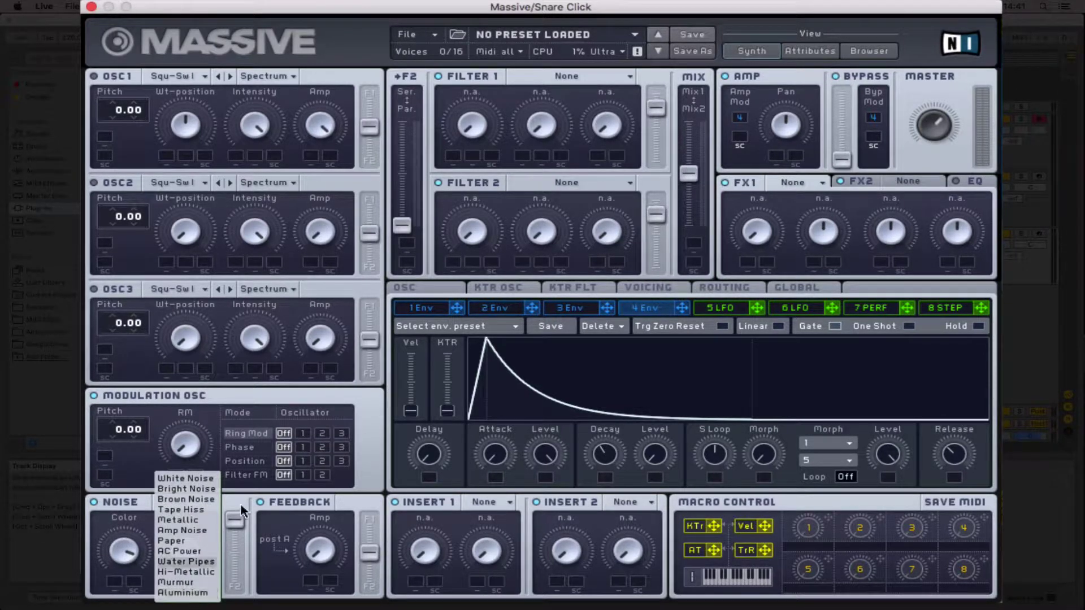
click(187, 541)
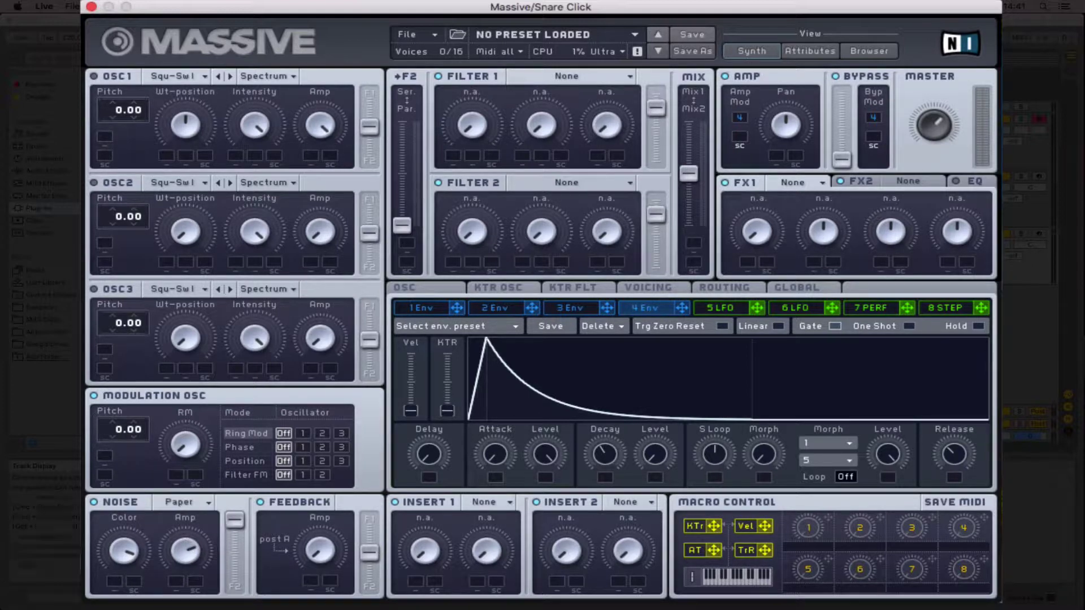
Set the Snare Click's noise type to Amp Noise while its track is soloed, and unsolo the track.
click(1018, 239)
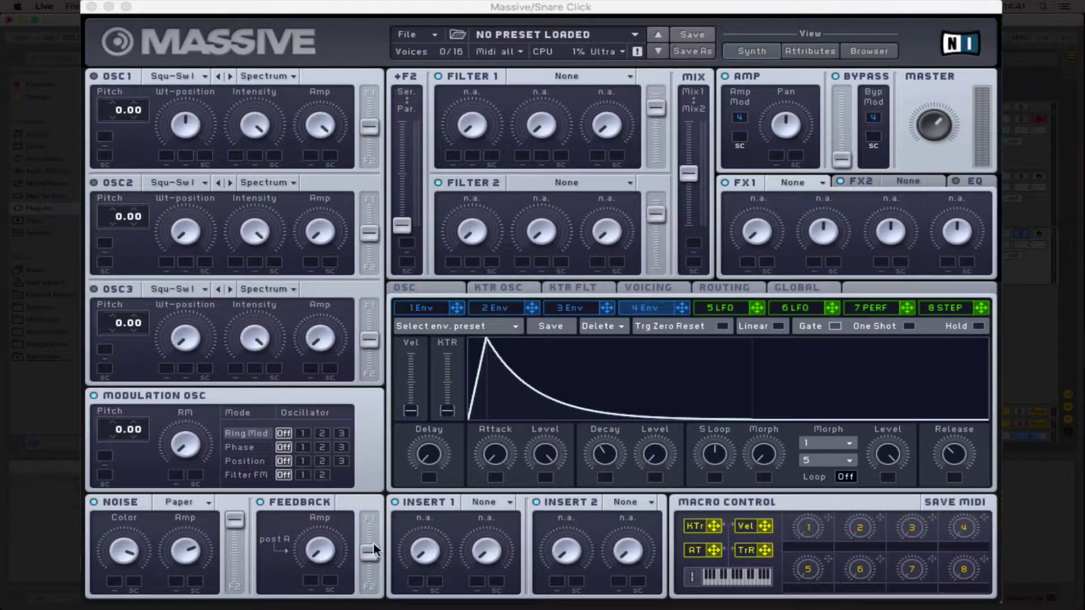
click(184, 502)
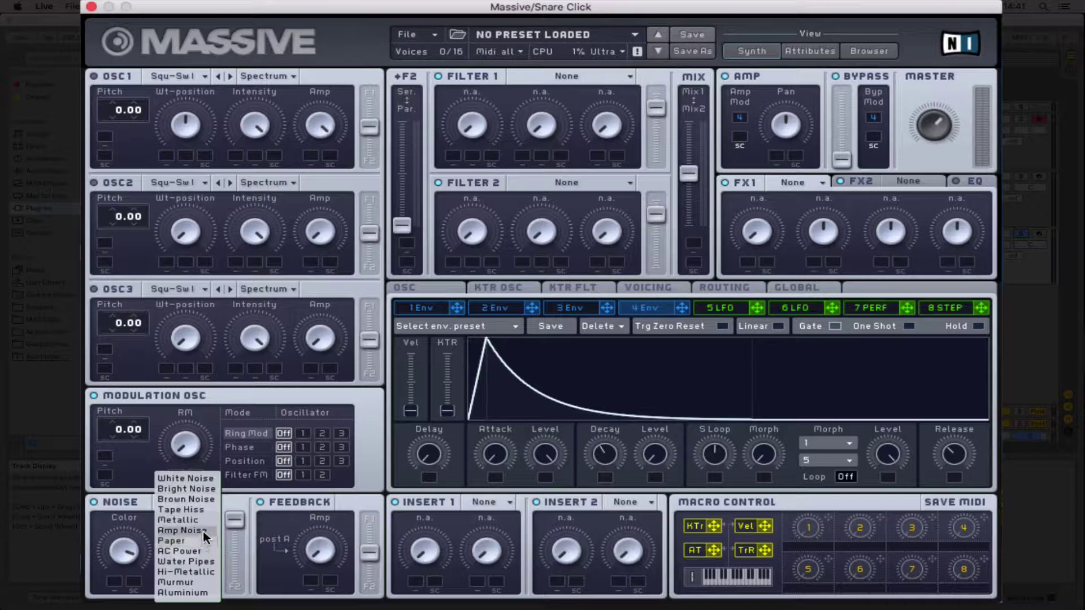
click(180, 529)
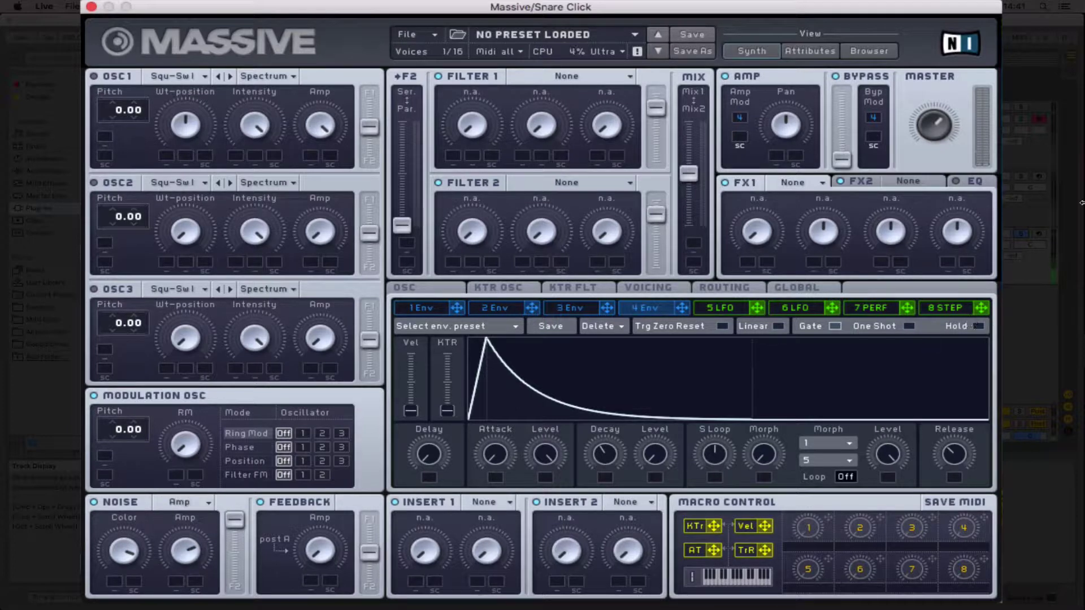
click(1019, 237)
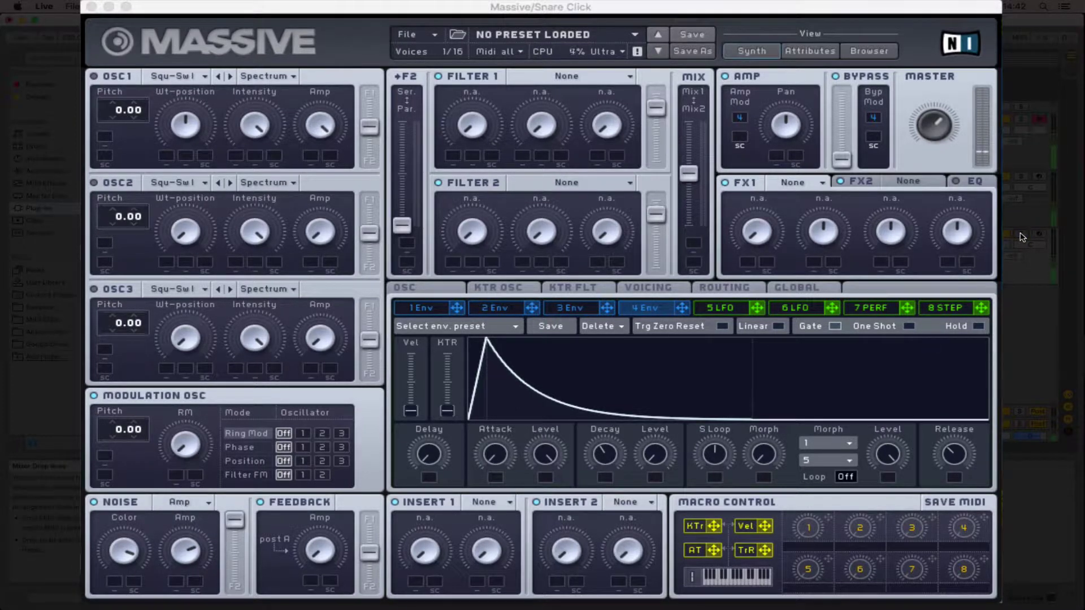
Raise the Snare Click's noise color and amp, and close its Massive window with the track unsoloed.
click(186, 547)
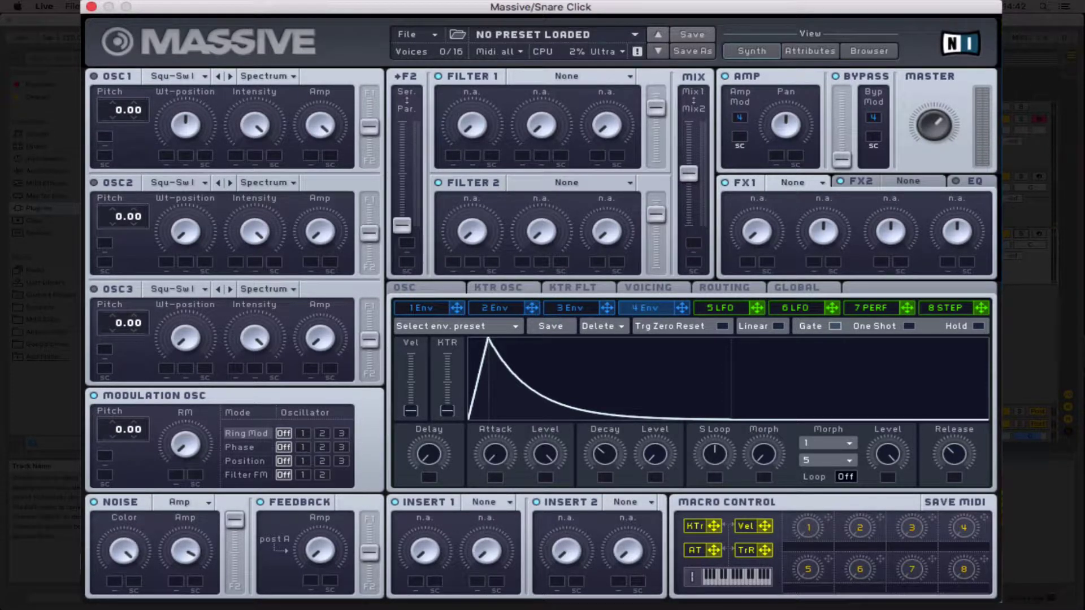
click(1023, 239)
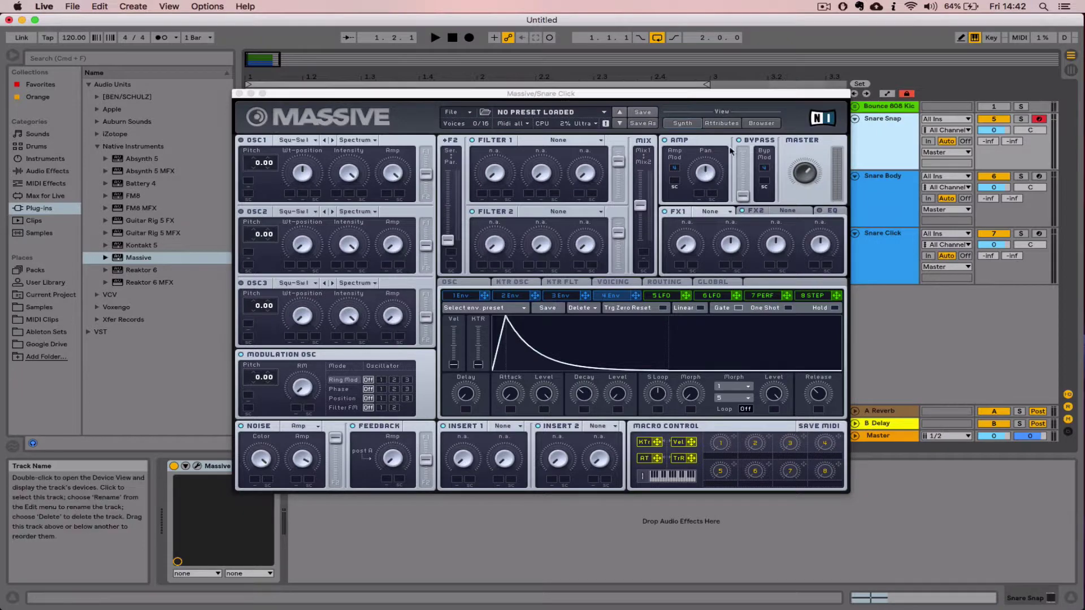
click(239, 94)
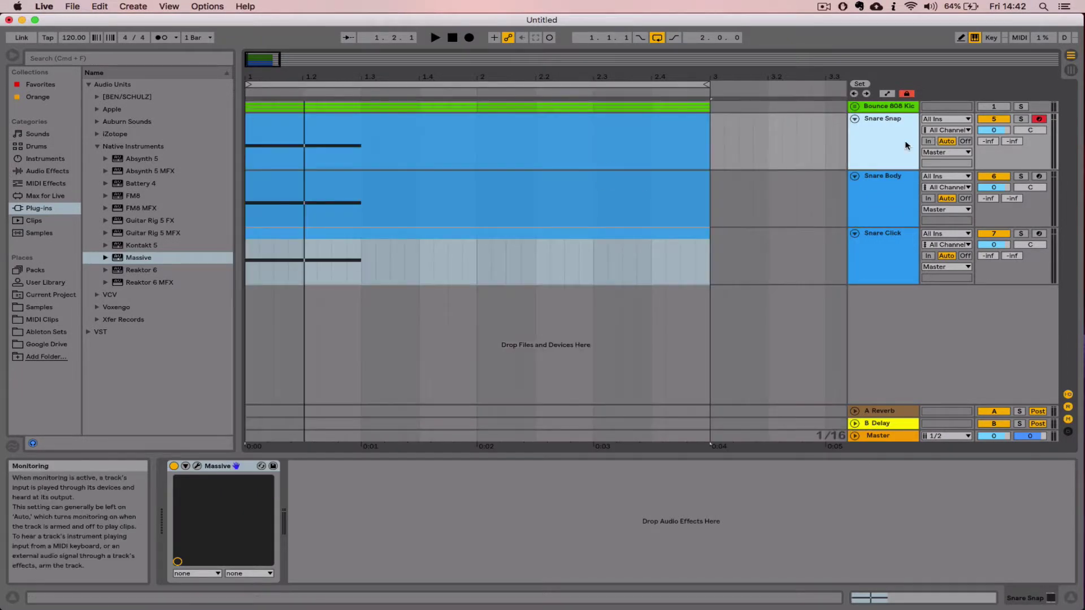
Check the Snare Snap's Massive settings, switch to the Snare Body's Massive and slightly shorten envelope 4's decay.
click(198, 466)
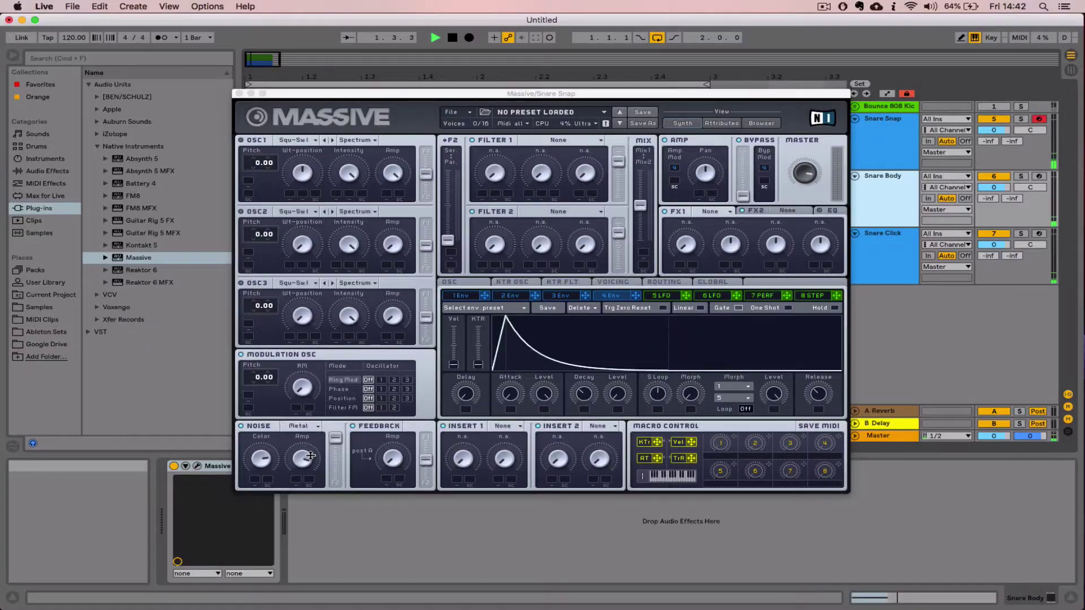
click(197, 466)
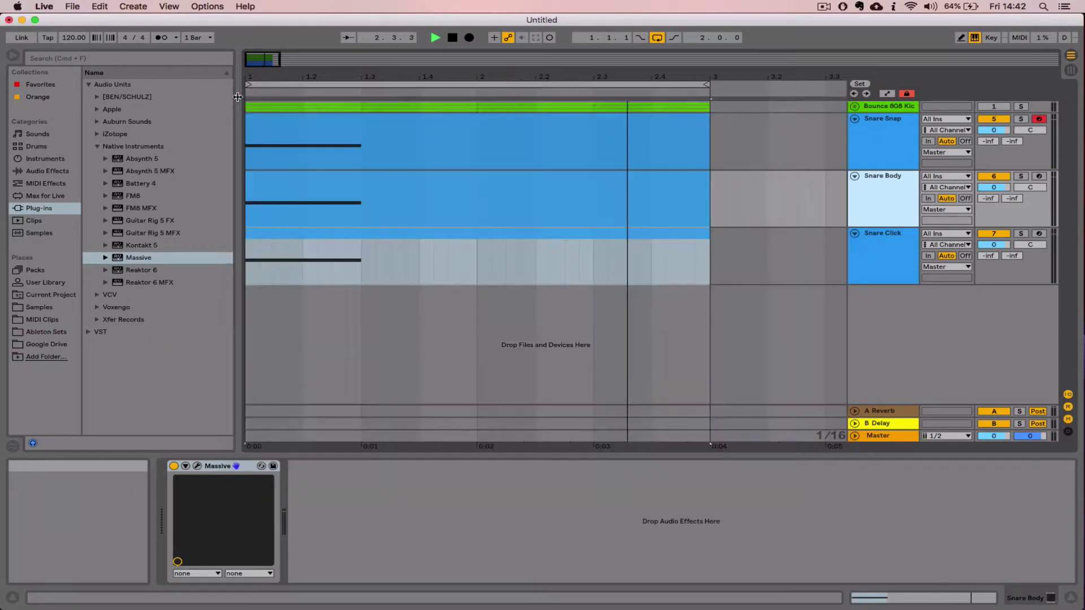
click(197, 466)
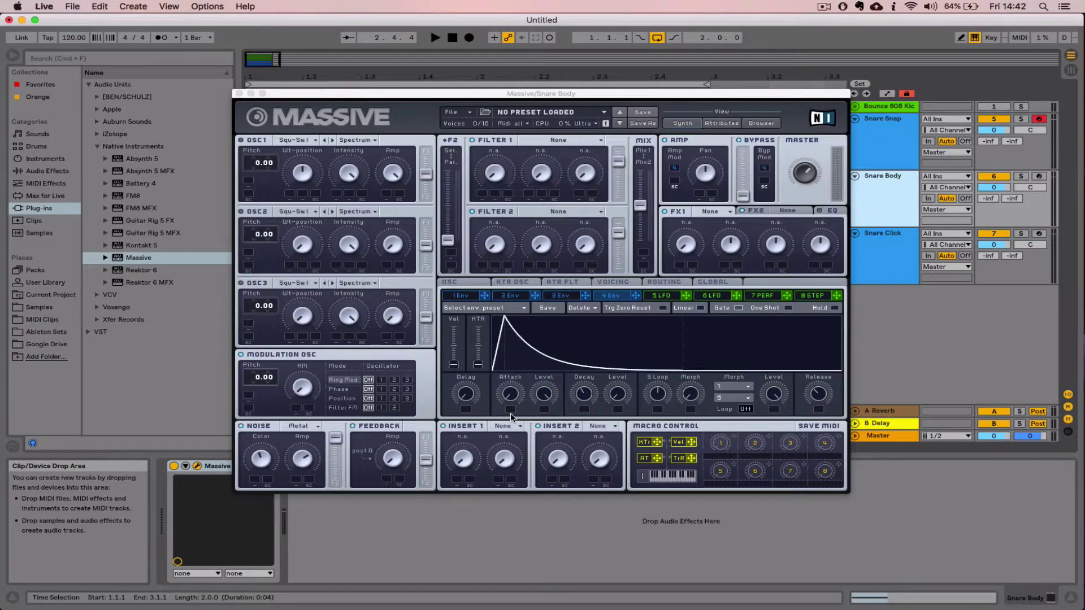
drag(585, 394, 585, 399)
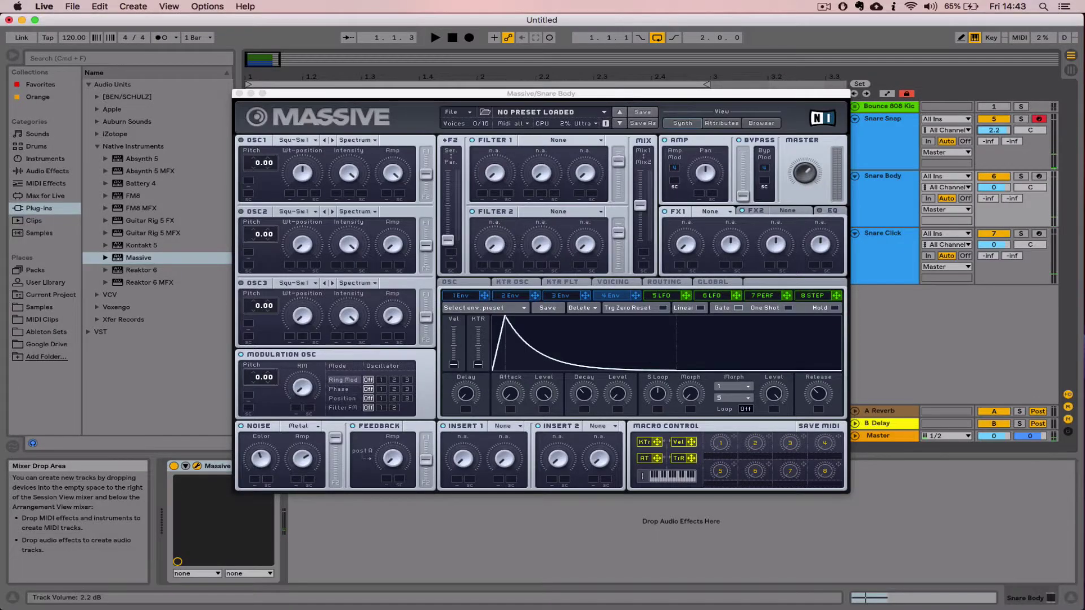
Play back the snare layers and raise the Snare Snap track's volume to 3.0 dB.
key(space)
key(space)
key(space)
key(space)
key(space)
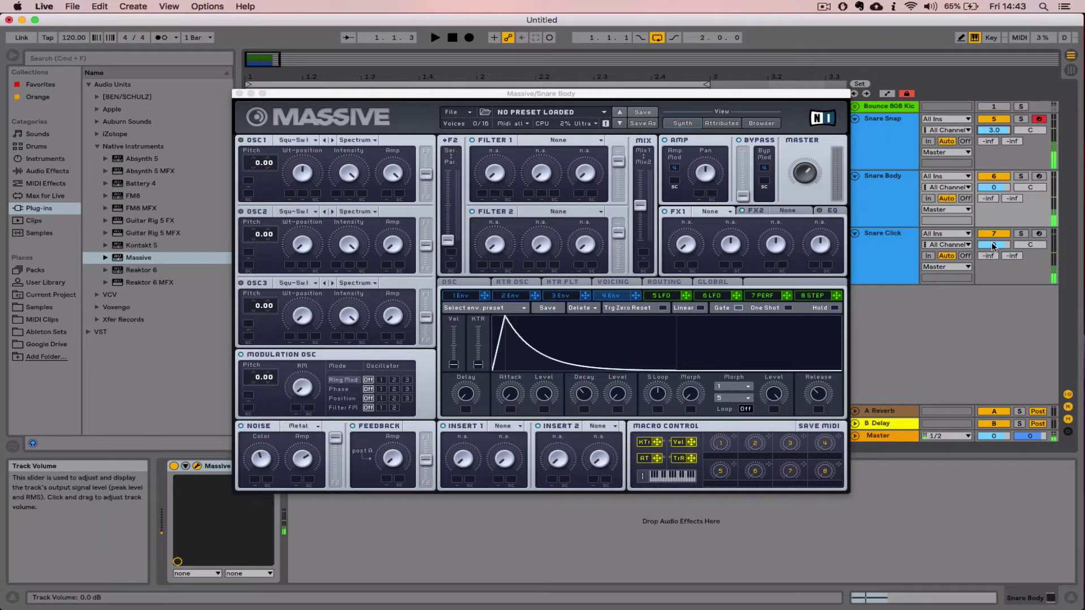
Try the Snare Click track's volume at 6.0 dB during playback, and undo the change.
drag(993, 246, 994, 223)
key(space)
key(space)
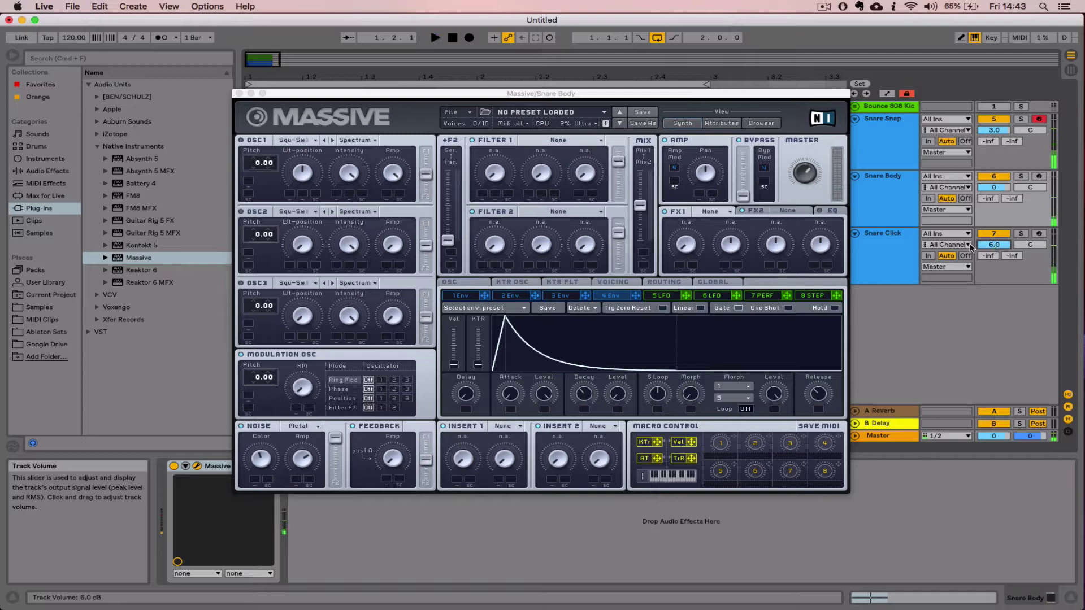
key(super+z)
Add an EQ Eight after Massive on the Snare Click track and move the Massive window clear of it.
click(884, 251)
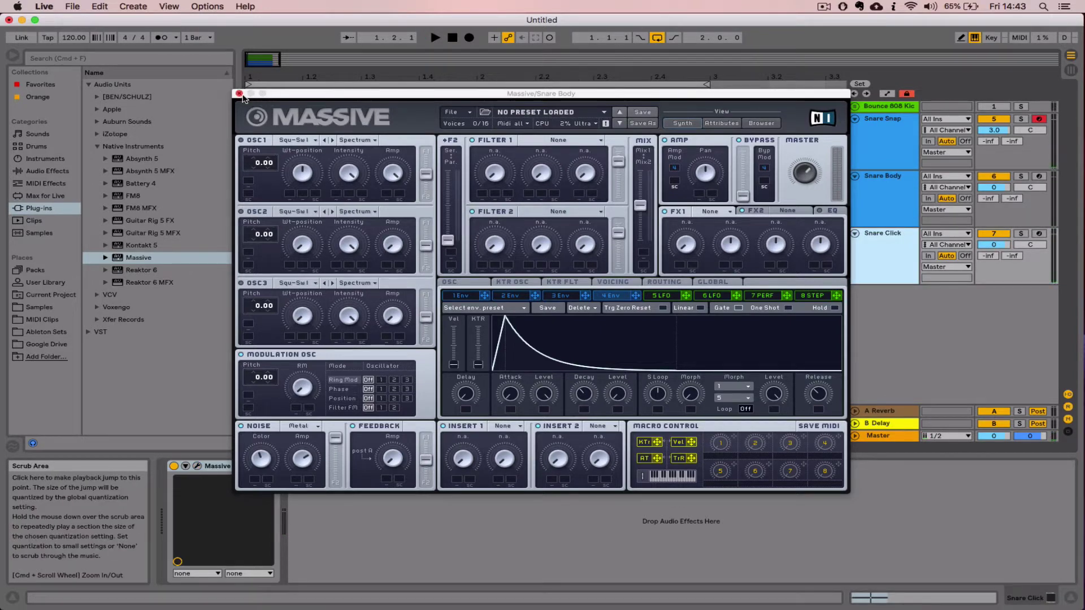
click(726, 212)
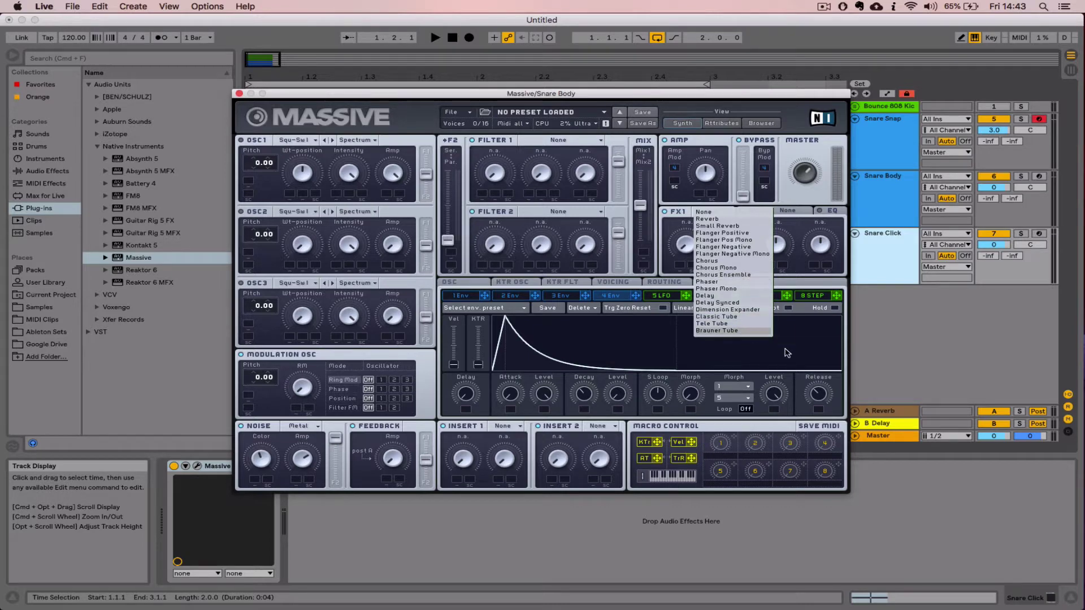
click(804, 348)
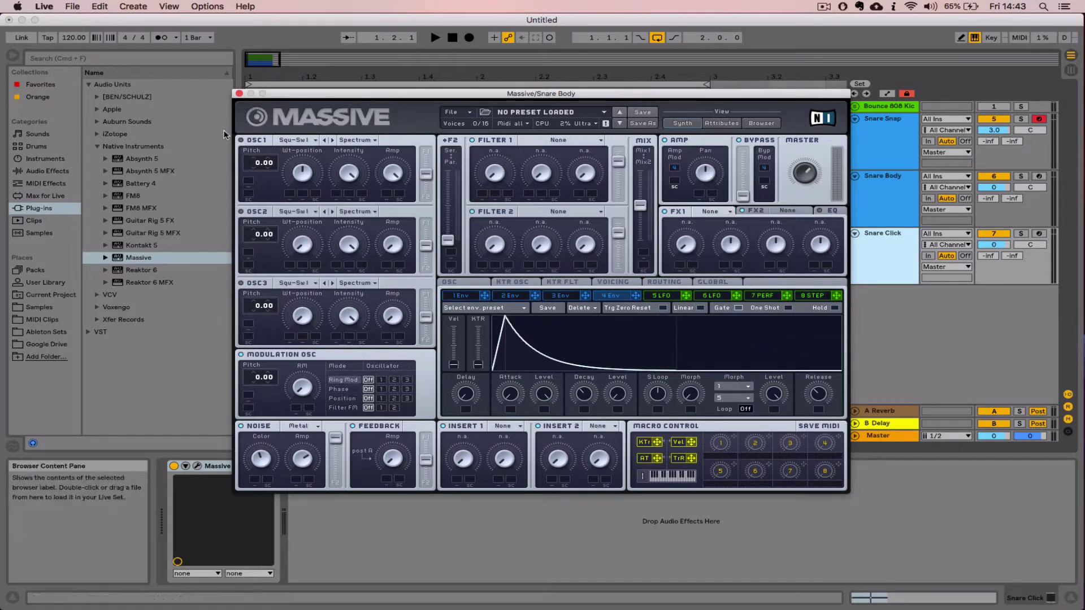
click(48, 172)
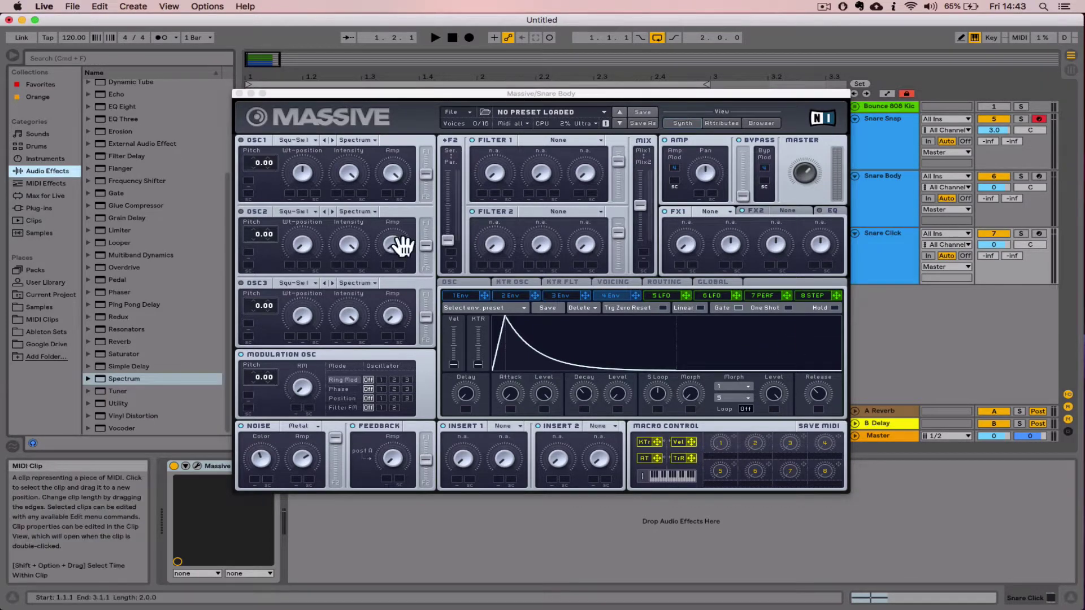
scroll(131, 161, up, 5)
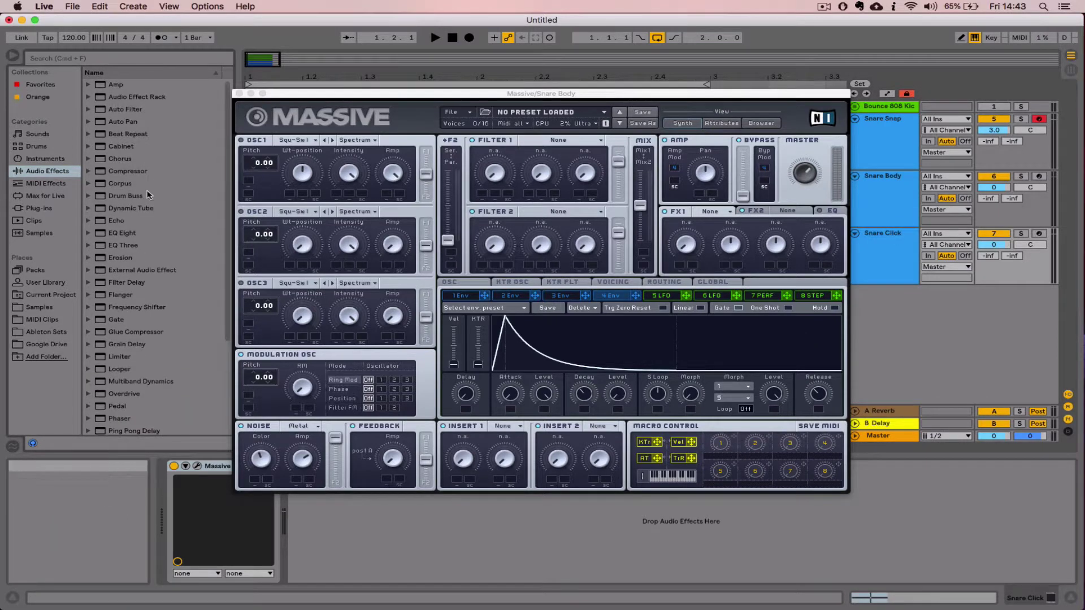
click(124, 234)
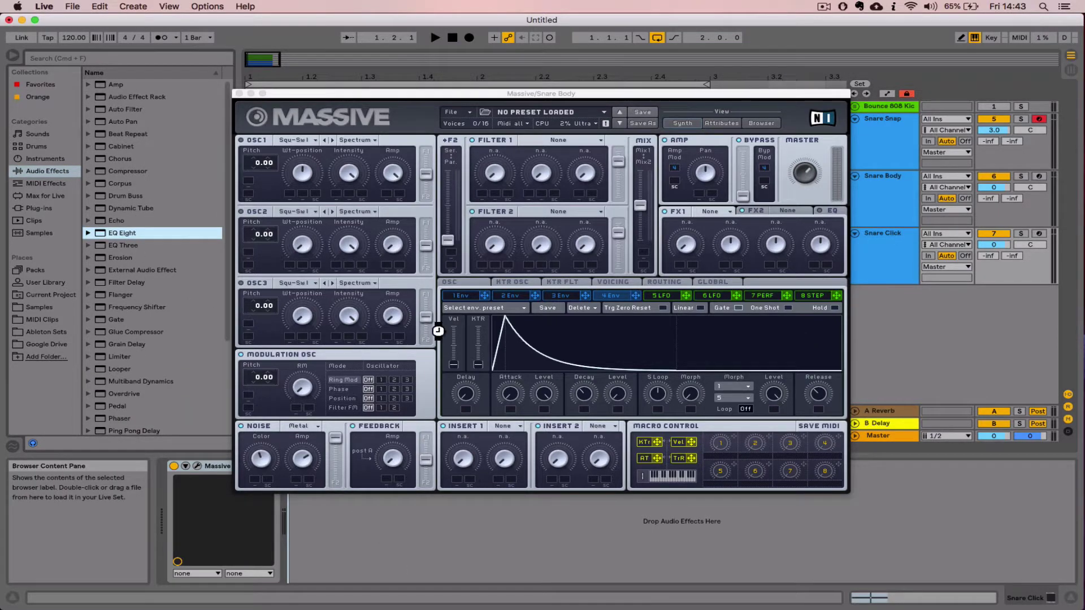
drag(413, 92, 413, 49)
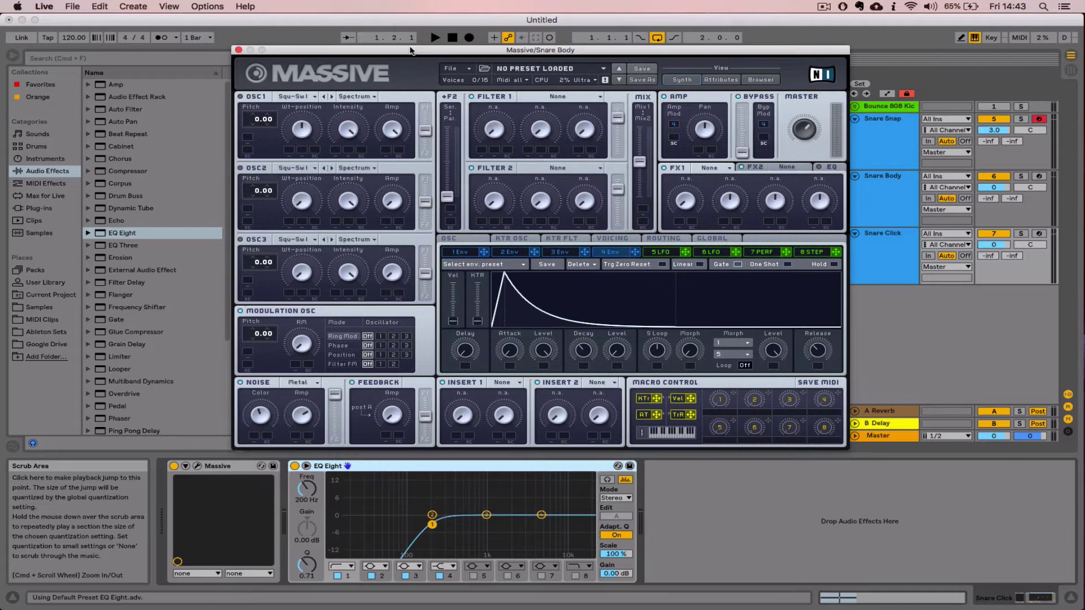
click(414, 466)
Play back the layers with the EQ and lower the Snare Body track's volume to -2.0 dB.
key(space)
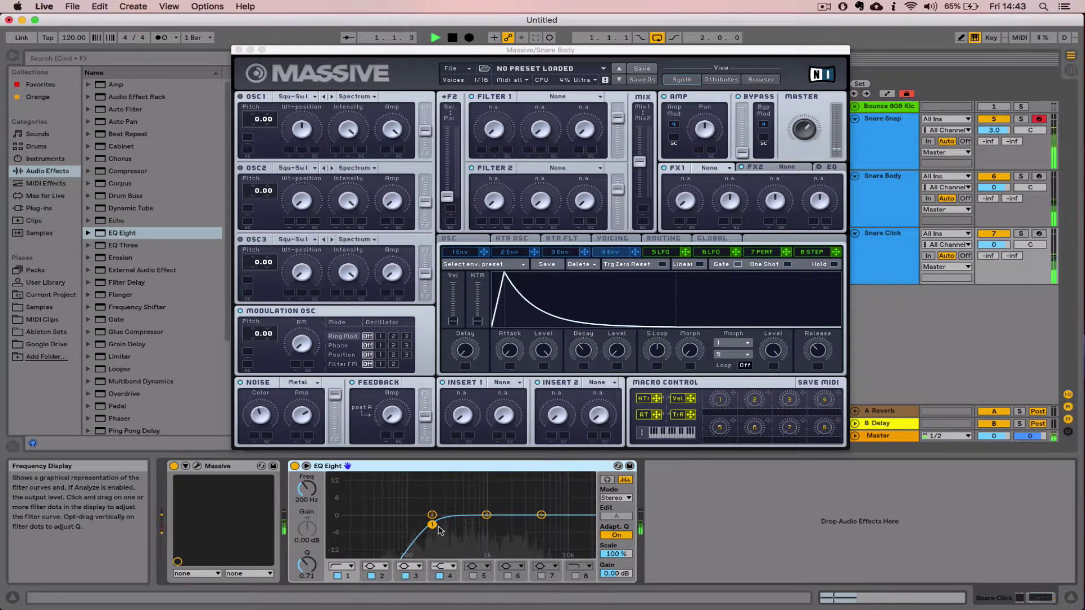
key(space)
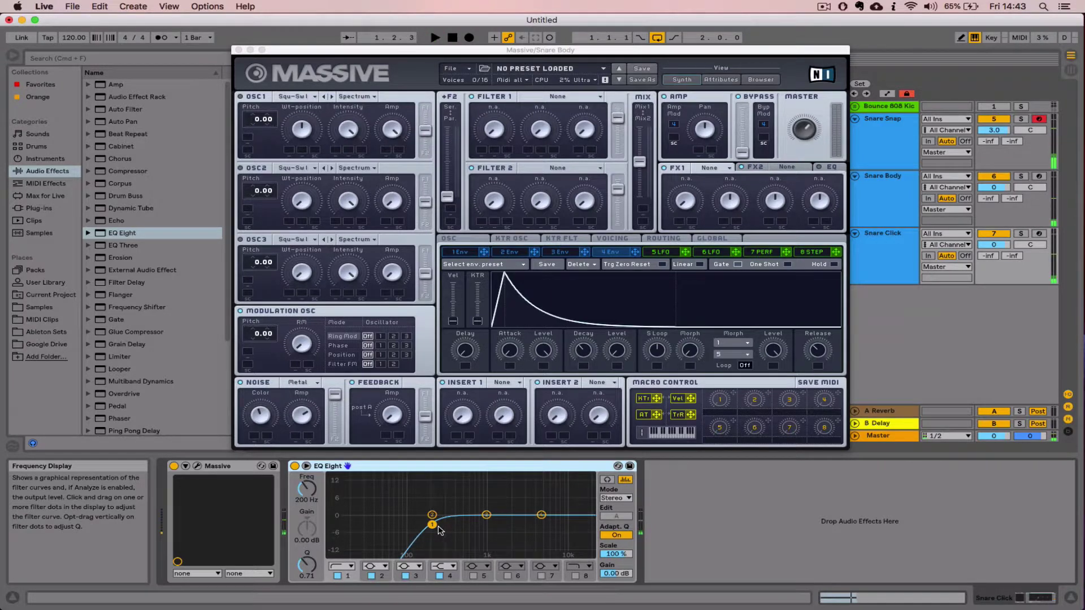
key(space)
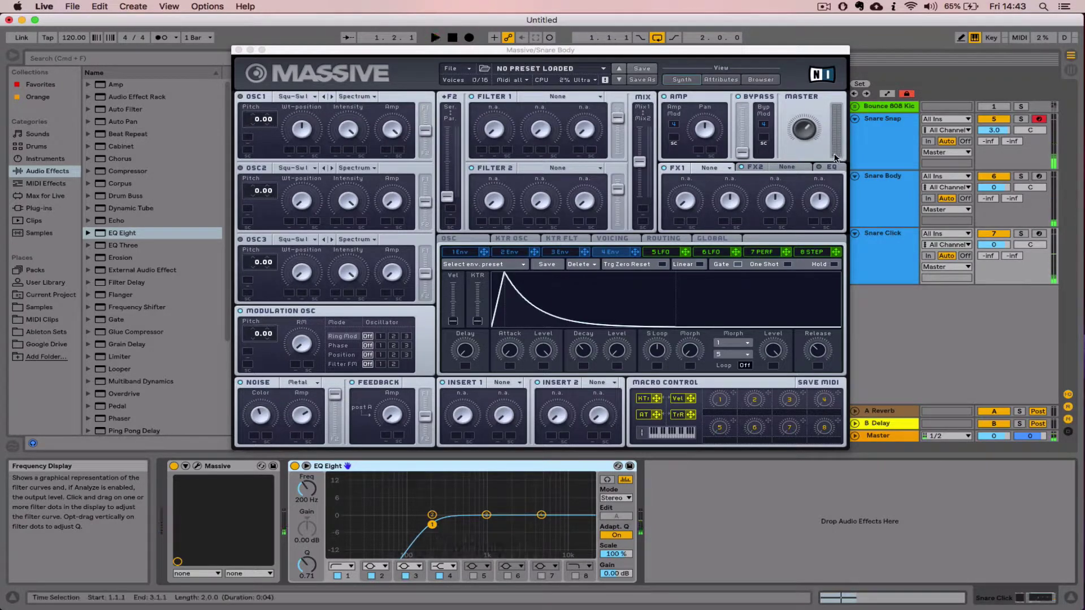
key(space)
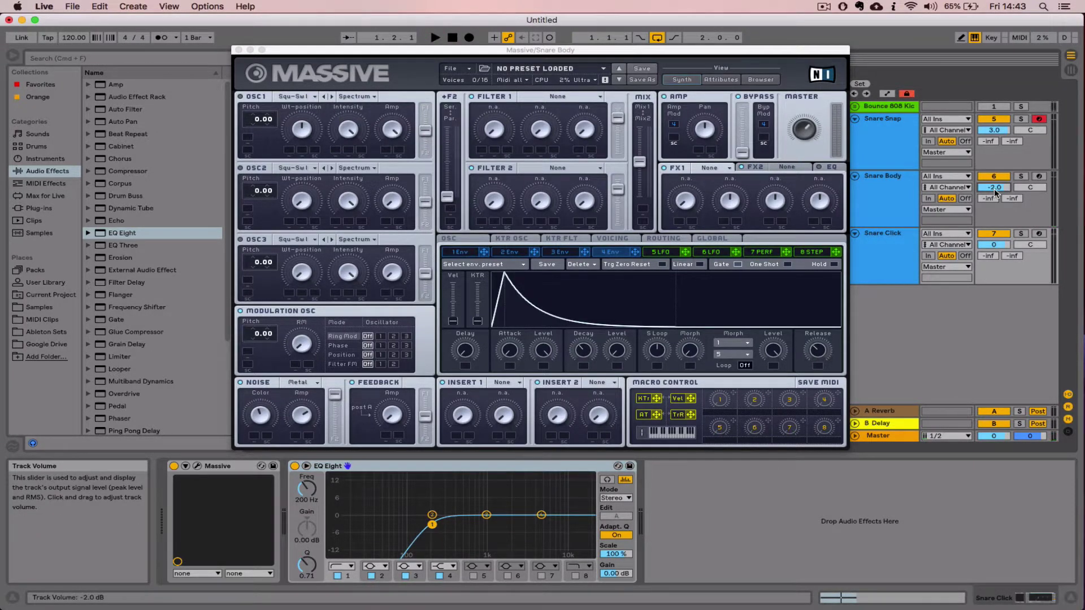
Play back the layers while lowering the Snare Click track's volume to -1.0 dB, and close the Massive window.
key(space)
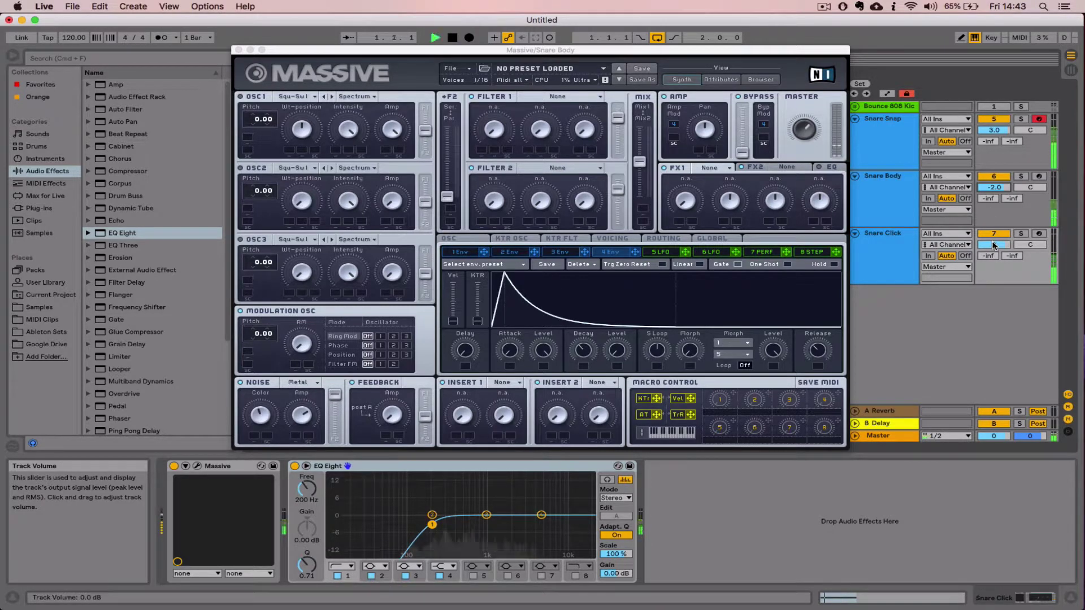
key(space)
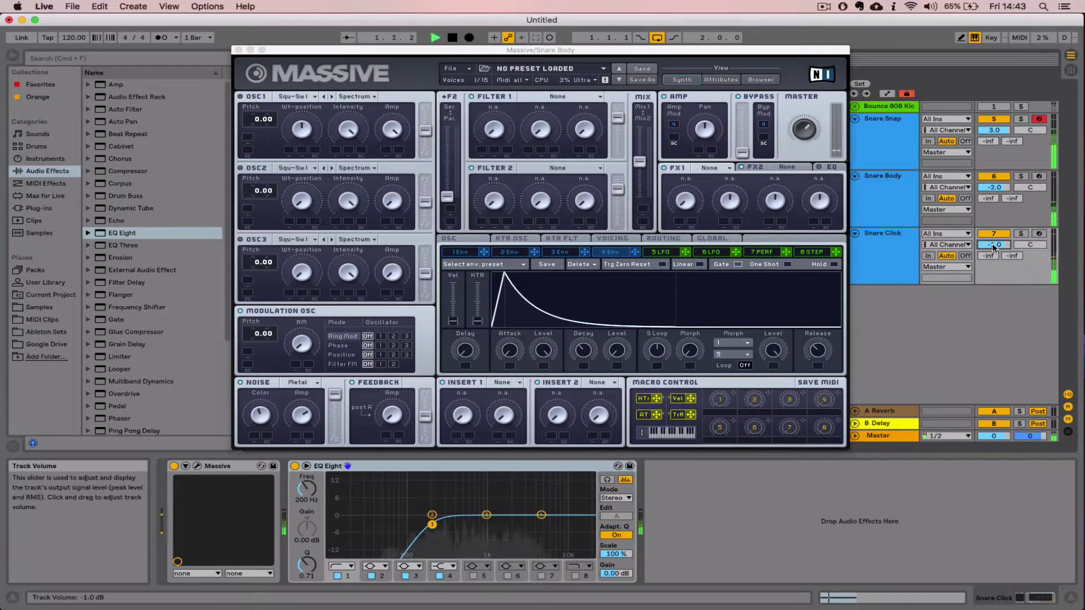
key(space)
click(238, 50)
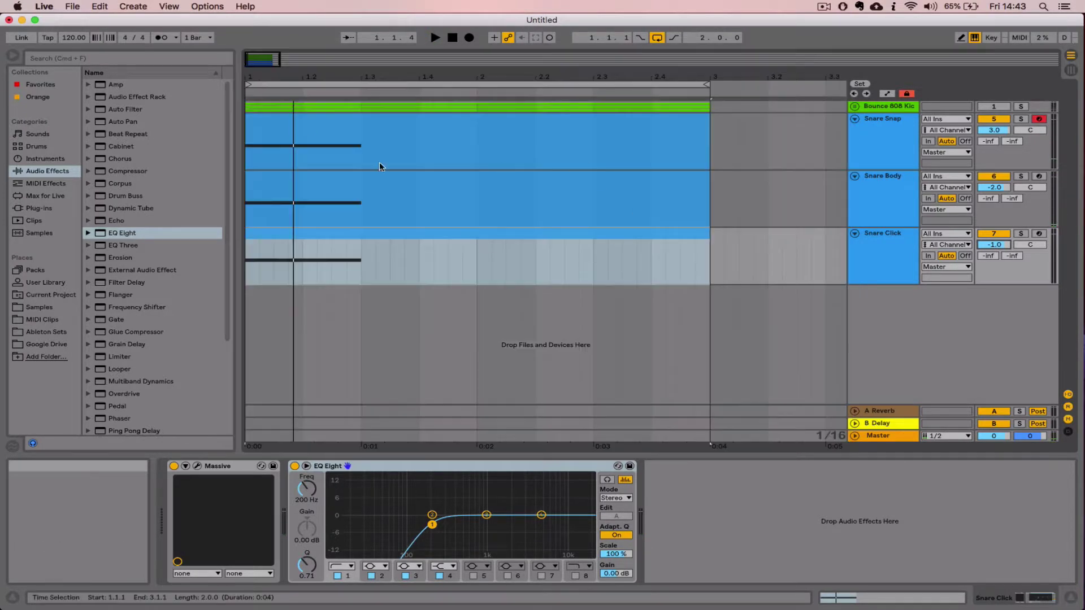
Group the Snare Snap, Snare Body and Snare Click tracks as "Tin Can Snare" and fold the group after a playback.
click(886, 148)
key(space)
key(space)
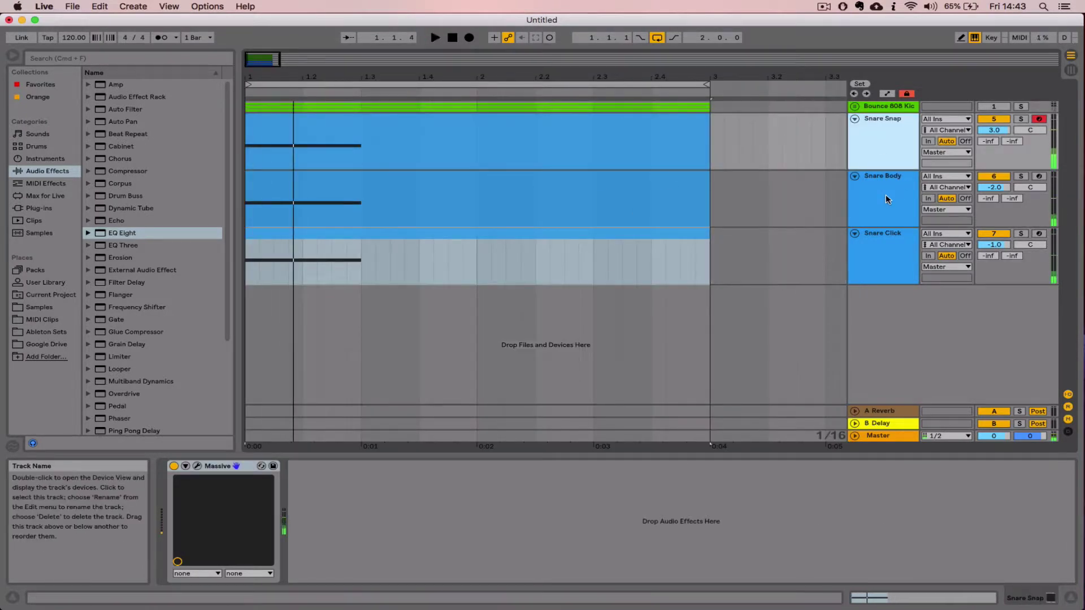
shift+click(886, 244)
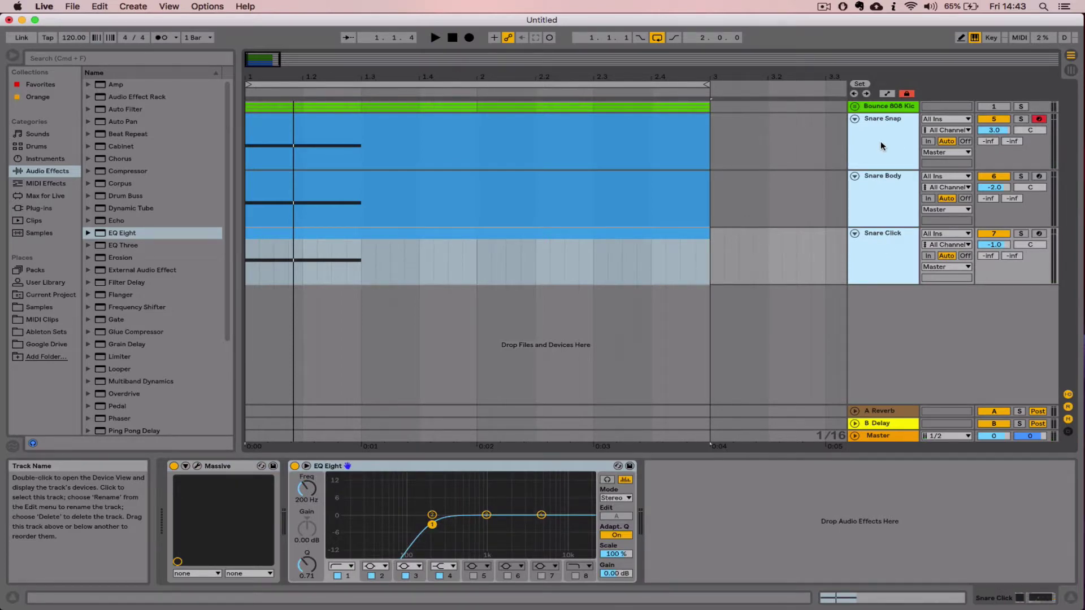
key(super+g)
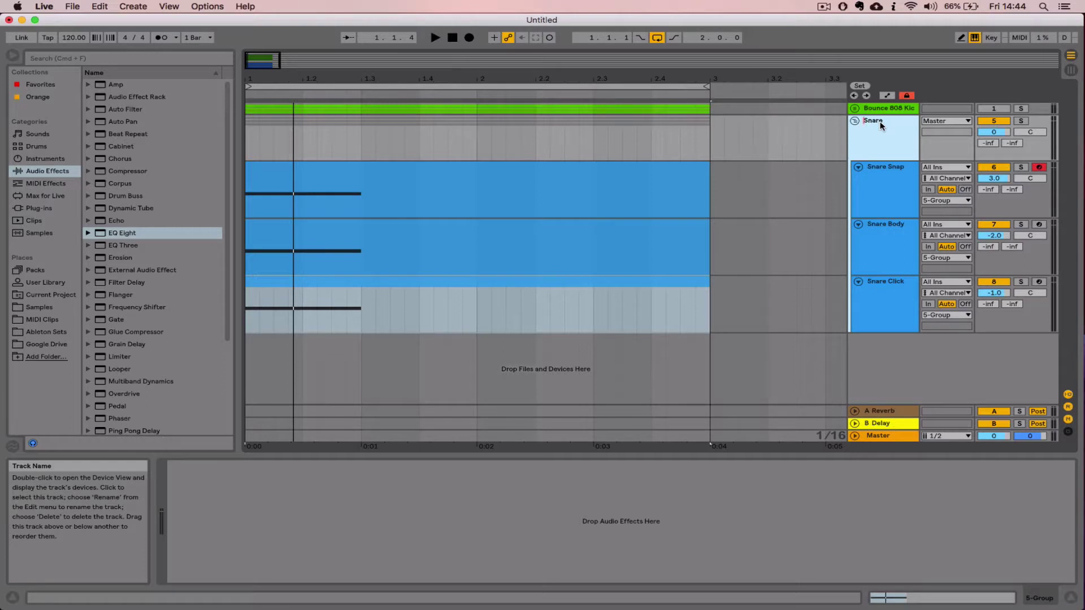
key(Return)
key(space)
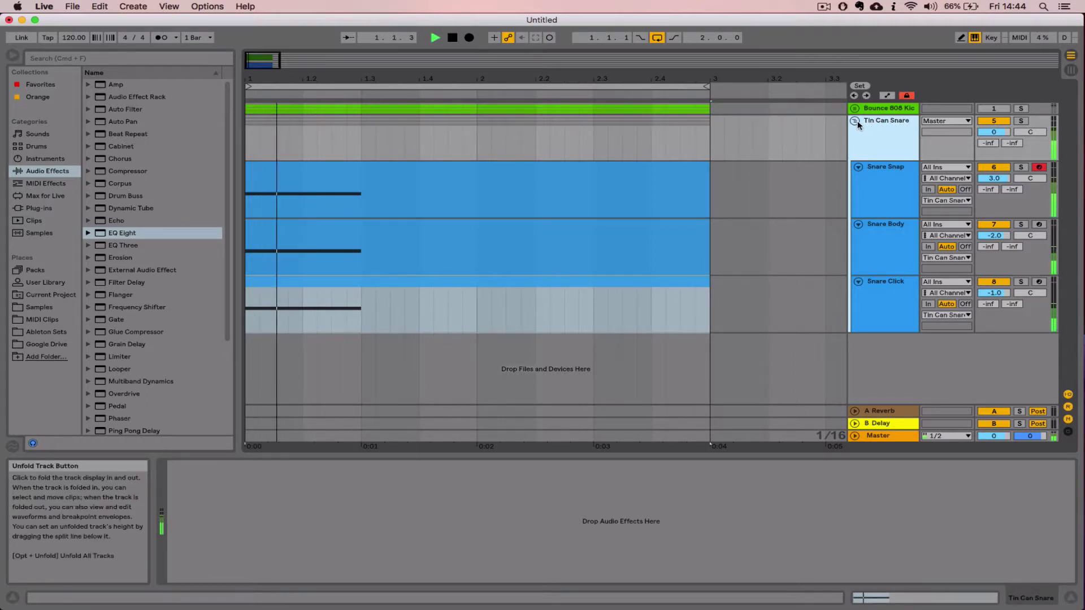
click(854, 120)
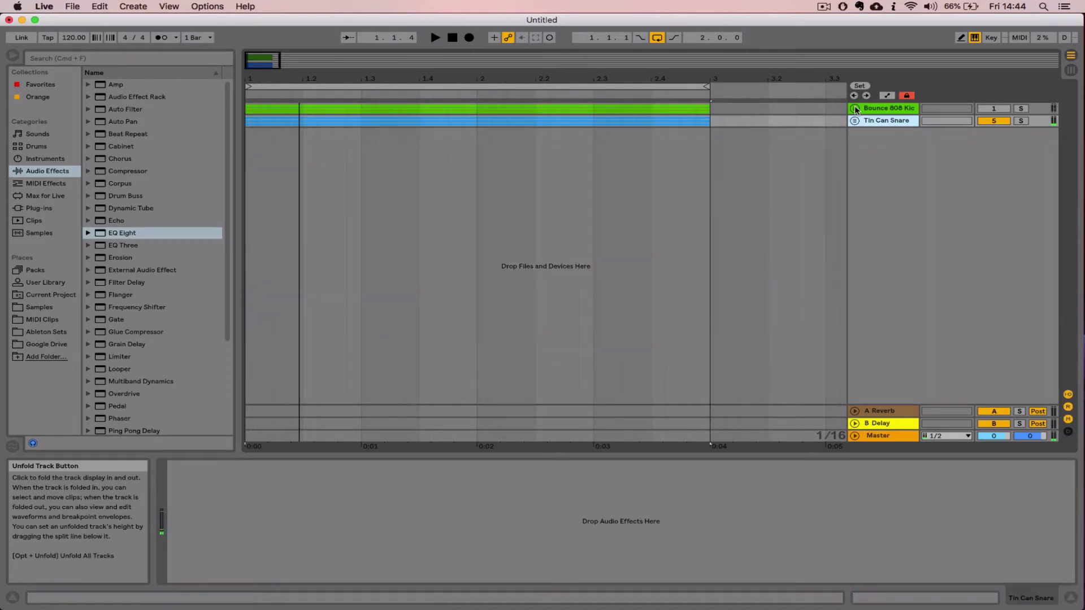
Unfold the 808 kick group, unmute it briefly to hear it with the snare, and mute and fold it again.
click(854, 109)
click(1001, 109)
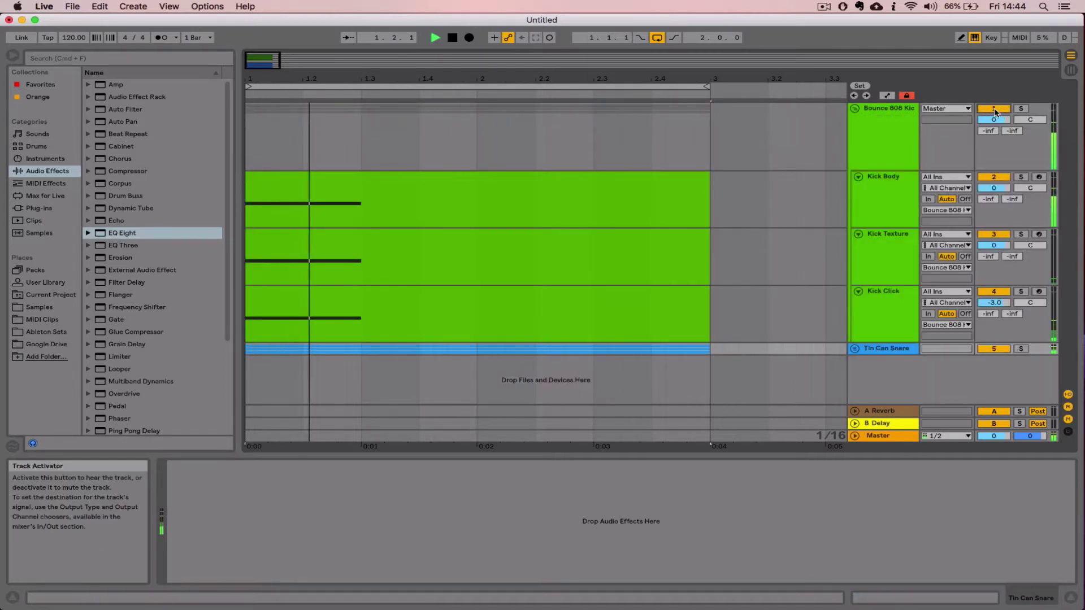
click(993, 108)
key(space)
click(854, 108)
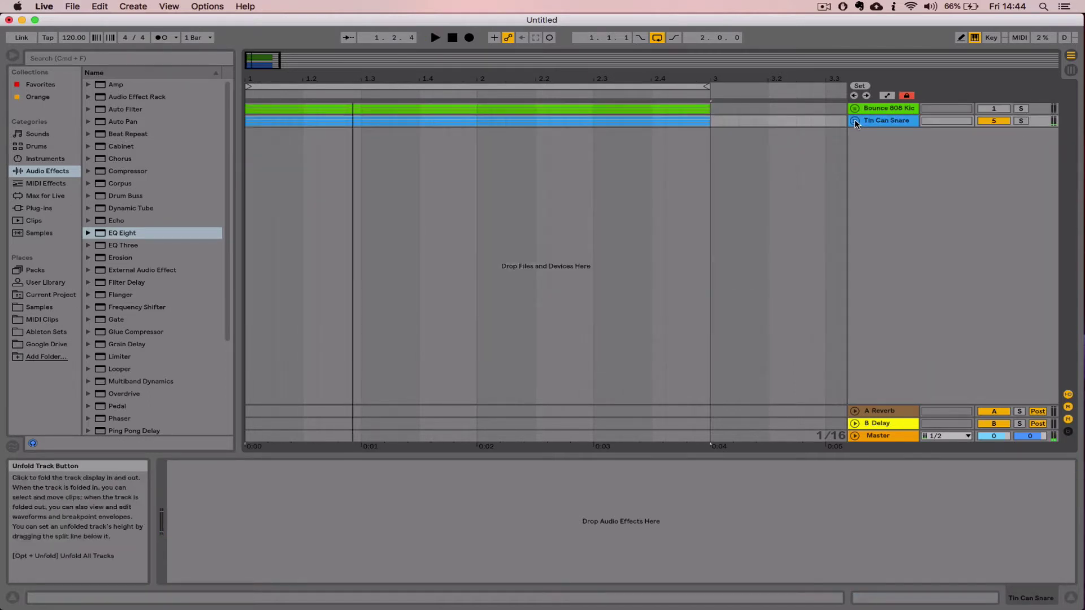
Unfold the Tin Can Snare group and search the samples for "snap".
click(854, 120)
drag(274, 84, 296, 83)
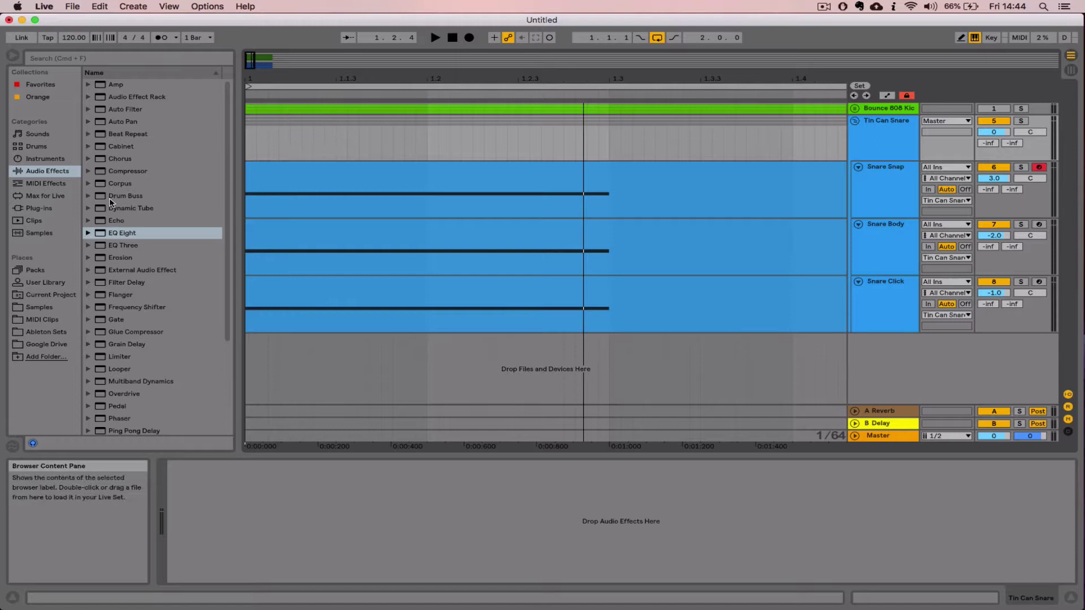
click(39, 233)
click(111, 58)
text(snap)
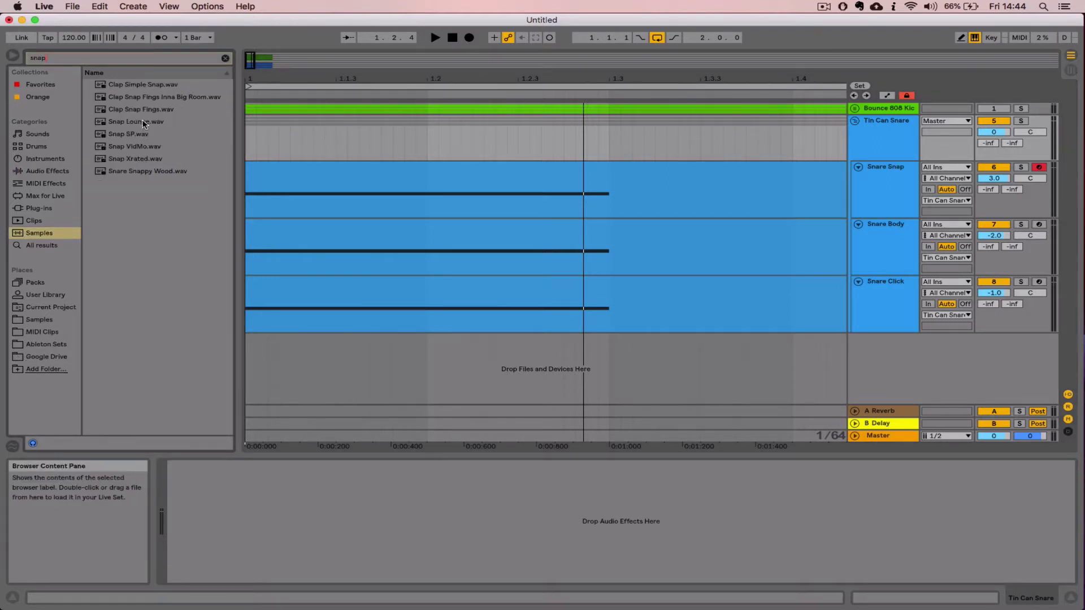
Audition Clap Snap Fings.wav and place it on a new audio track below the snare group at 1.1.1.
click(149, 111)
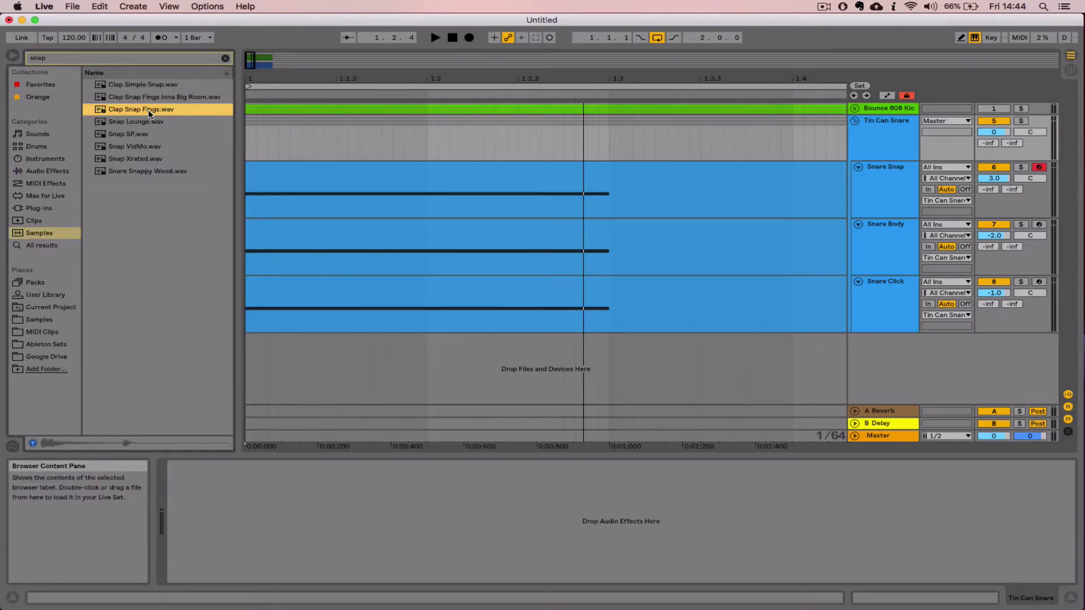
key(space)
drag(145, 113, 249, 353)
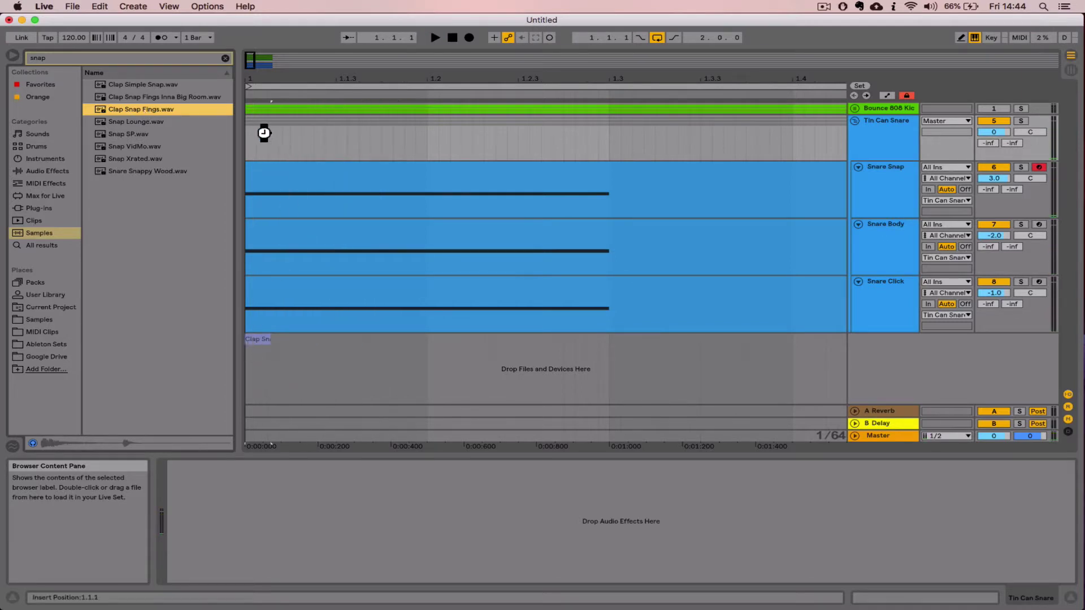
Play the Clap Snap Fings track in solo, set its volume to -10.1 dB, and unsolo and mute it.
drag(259, 80, 259, 149)
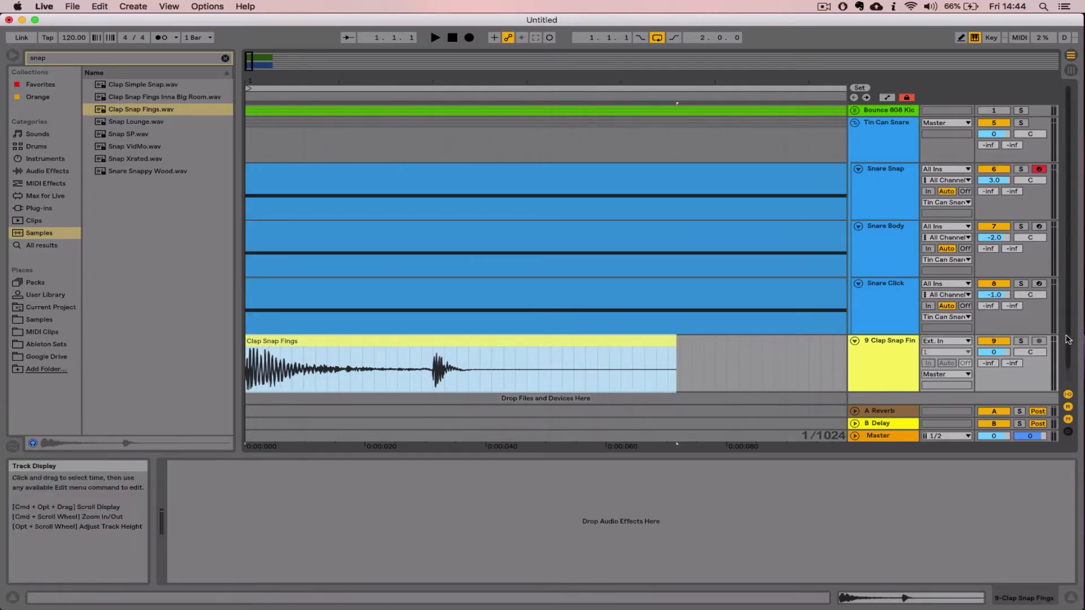
click(1020, 341)
key(space)
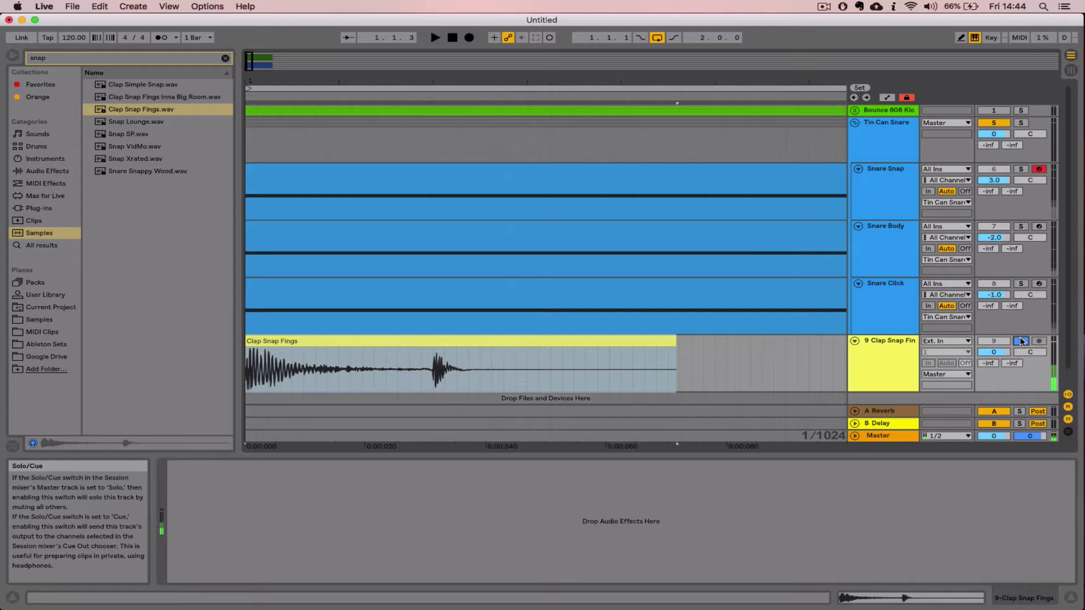
drag(1007, 355, 1007, 359)
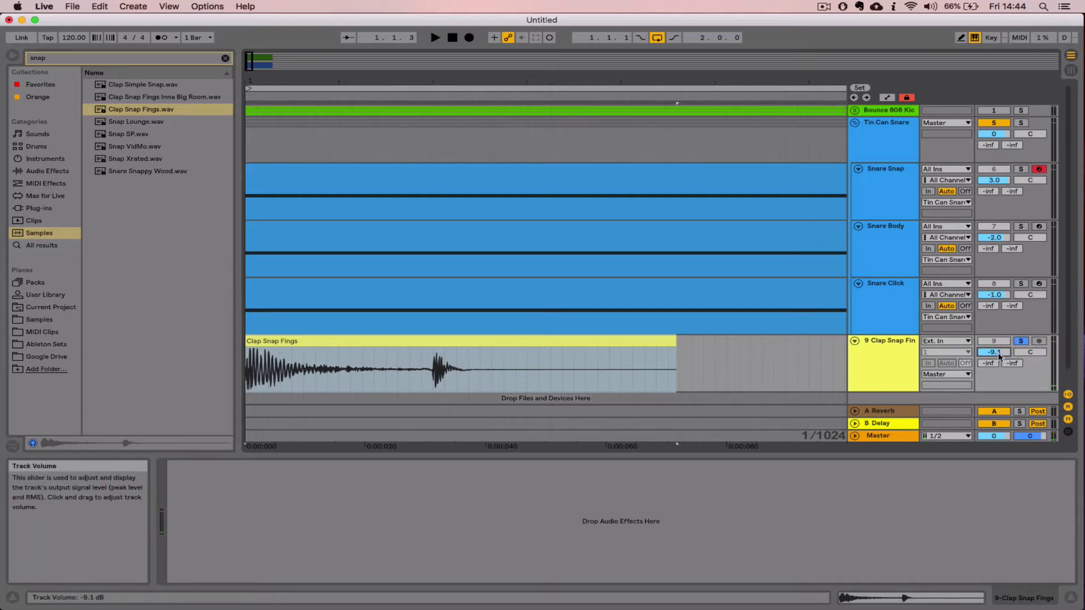
key(Down)
key(space)
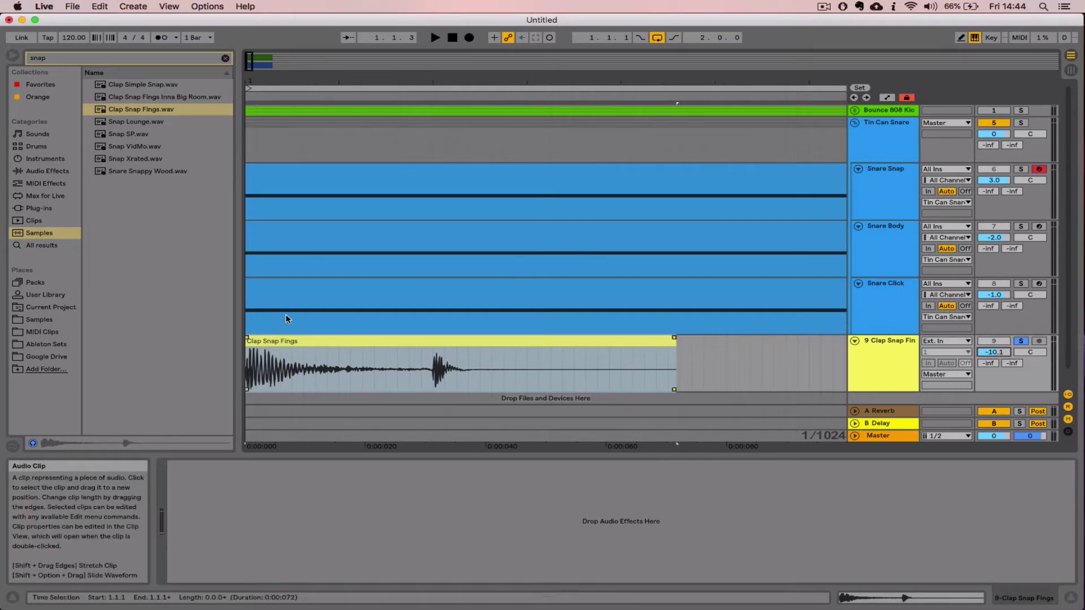
click(280, 381)
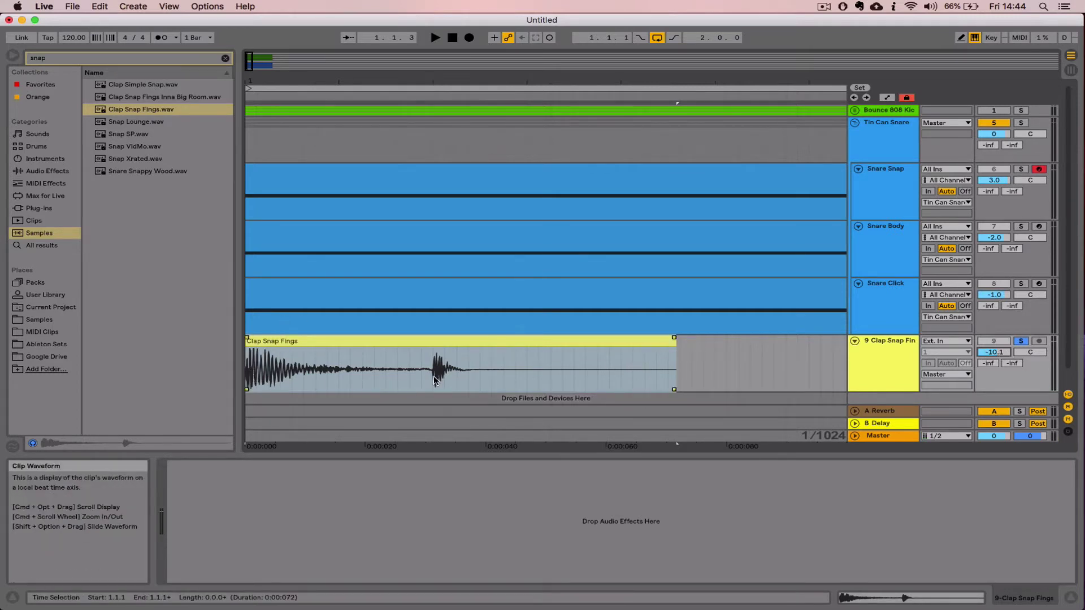
click(1019, 341)
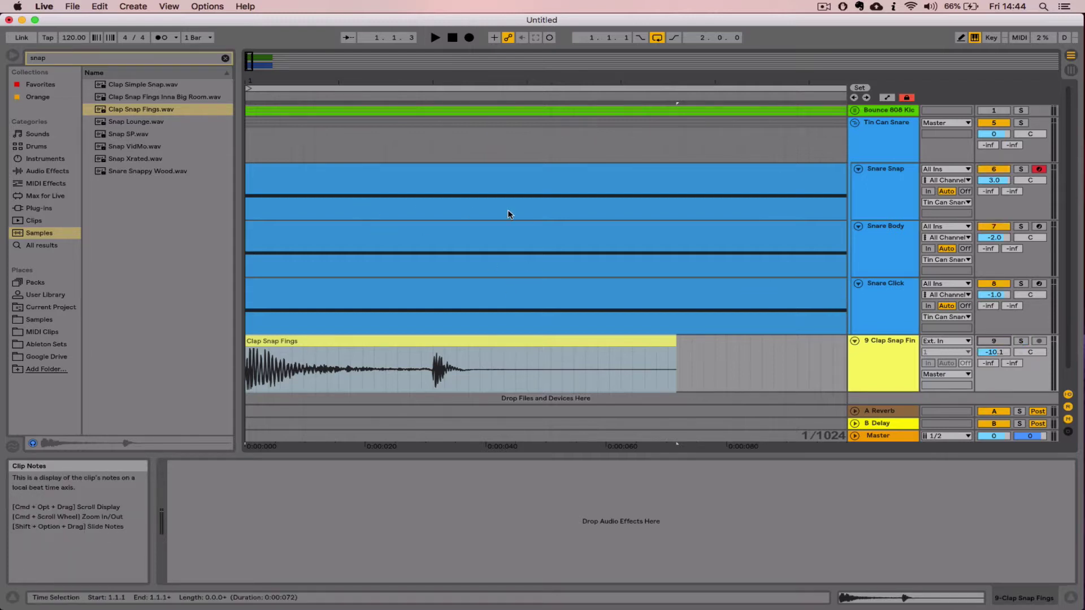
Shift the Snare Click clip to start at the clap sample's second transient, about 31 ms in, and play back the layers.
click(388, 192)
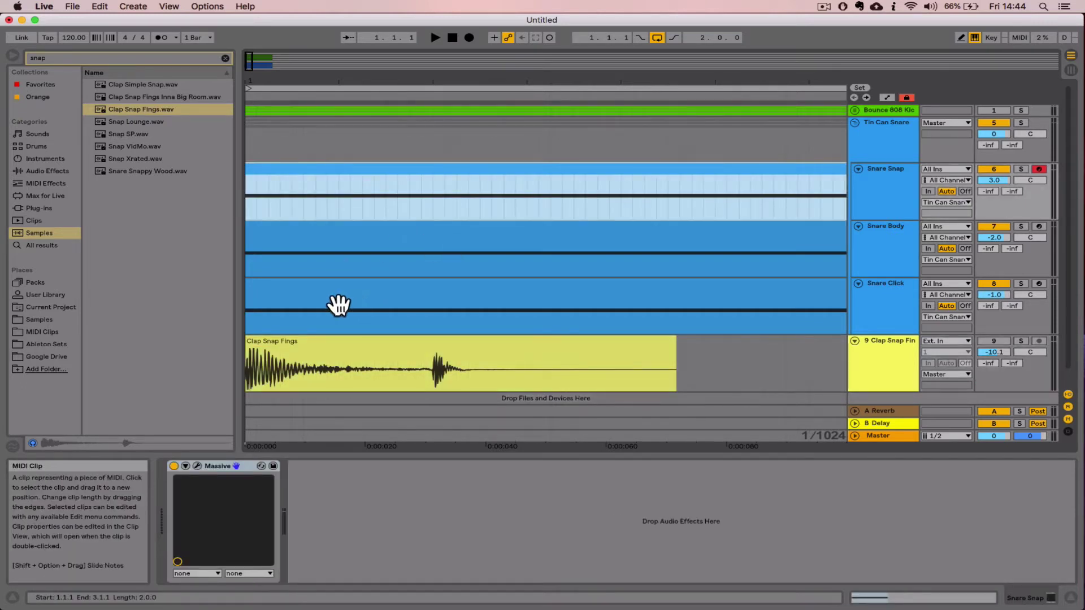
click(333, 243)
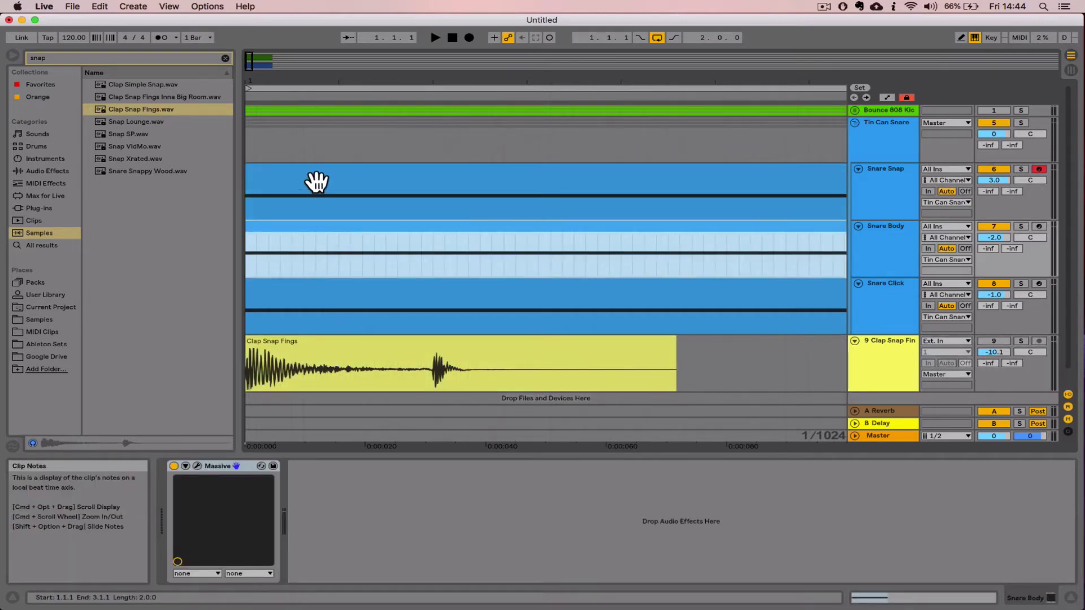
drag(312, 306, 488, 313)
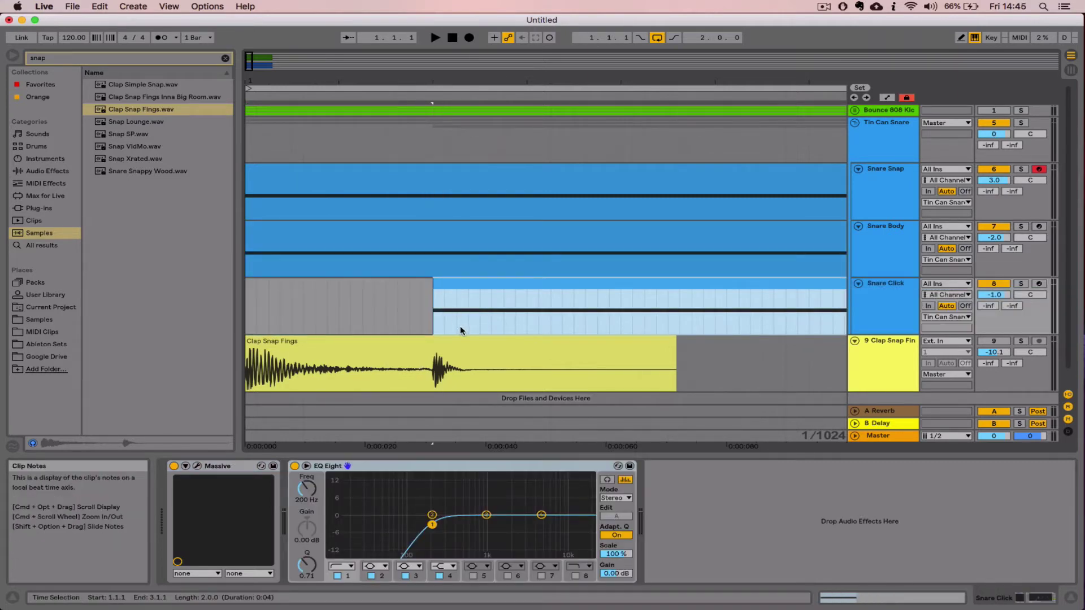
mouse_move(460, 286)
mouse_down()
mouse_move(474, 288)
mouse_move(463, 295)
mouse_up()
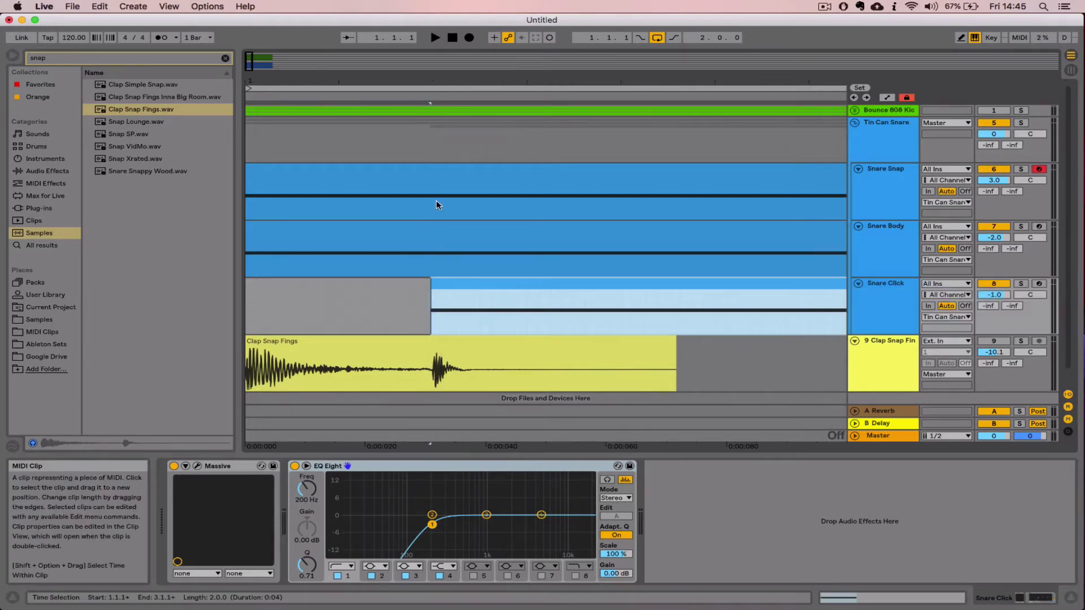
click(436, 38)
click(452, 38)
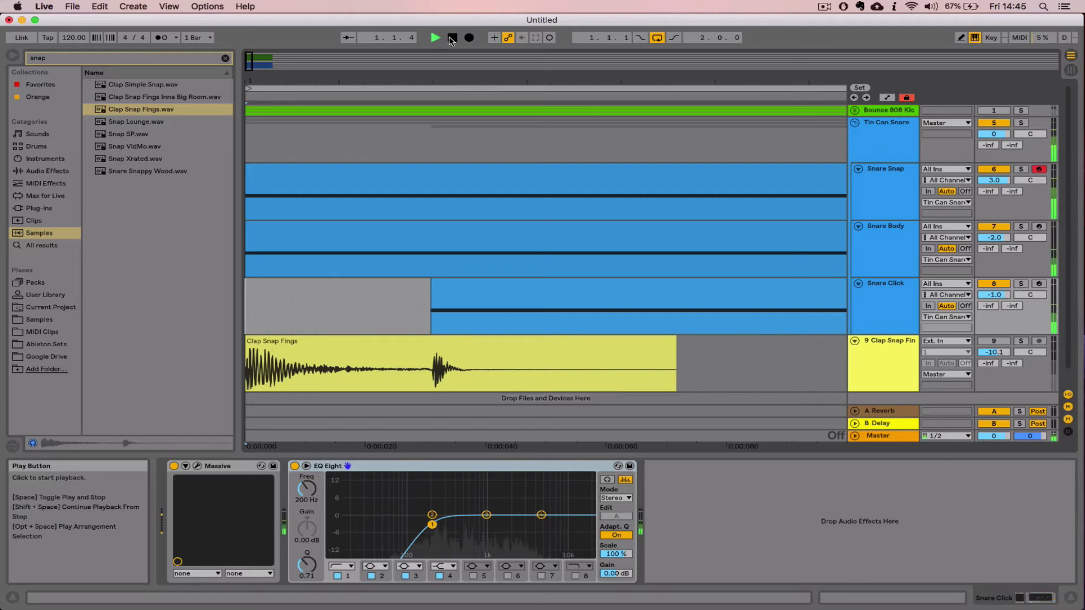
click(437, 40)
click(454, 39)
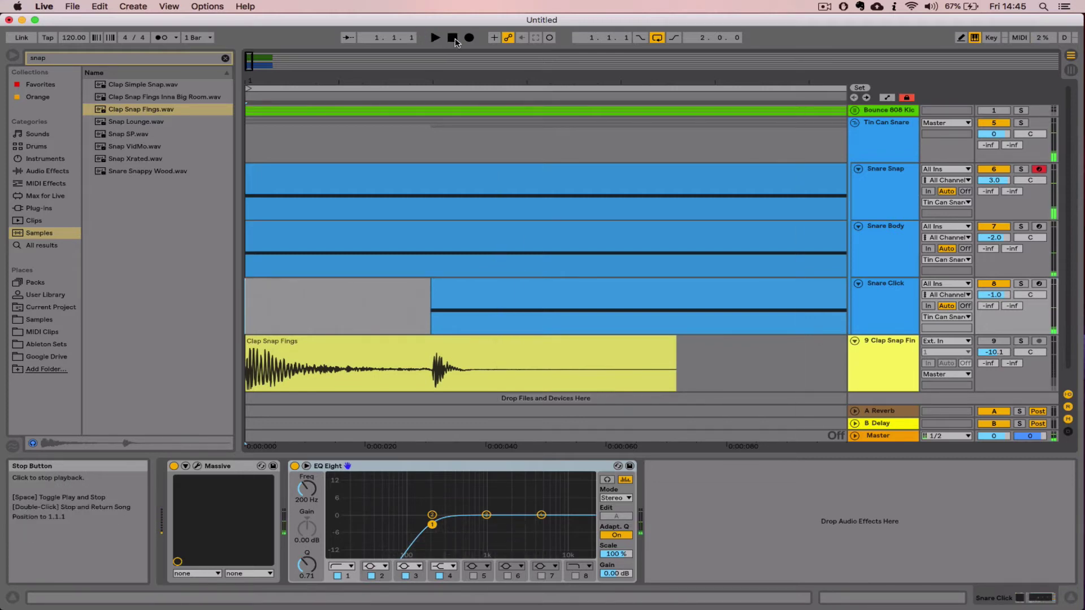
click(437, 39)
click(453, 39)
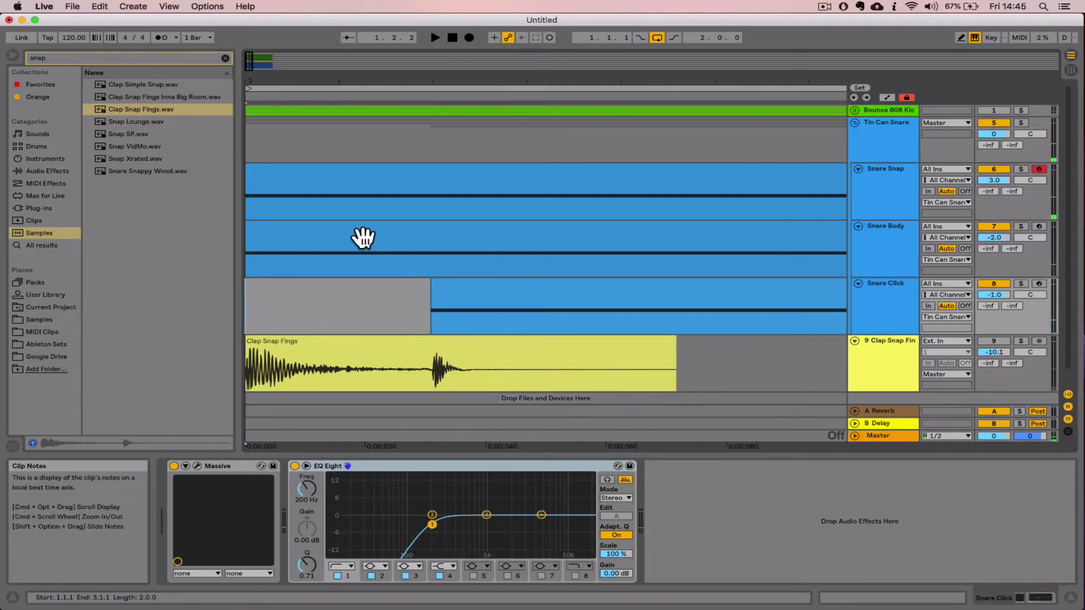
Shift the Snare Body clip to start together with the Snare Click clip and play back the layers.
drag(364, 238, 552, 252)
click(435, 38)
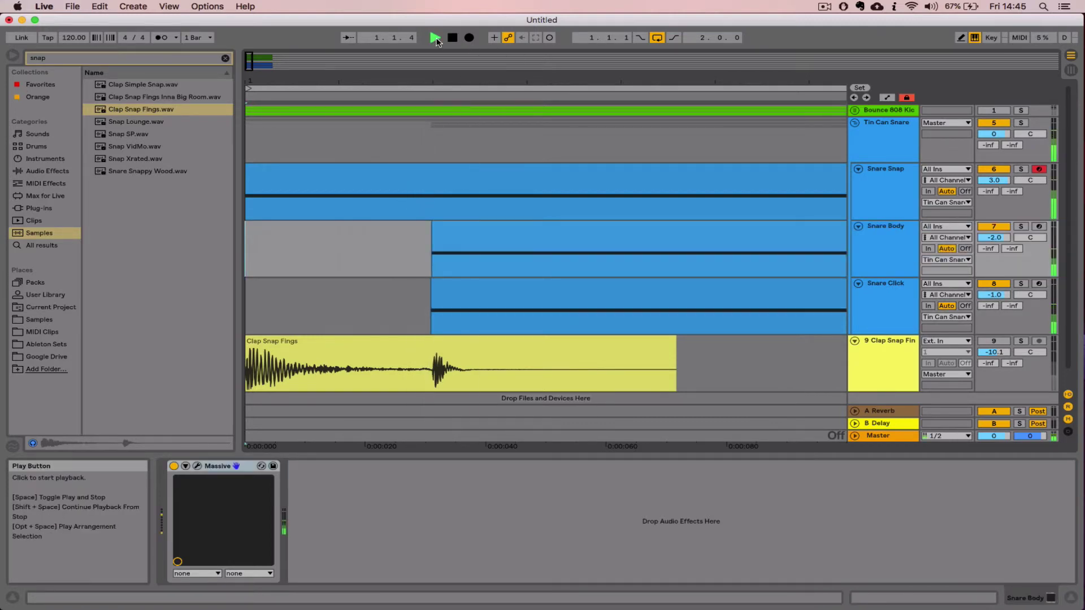
click(453, 38)
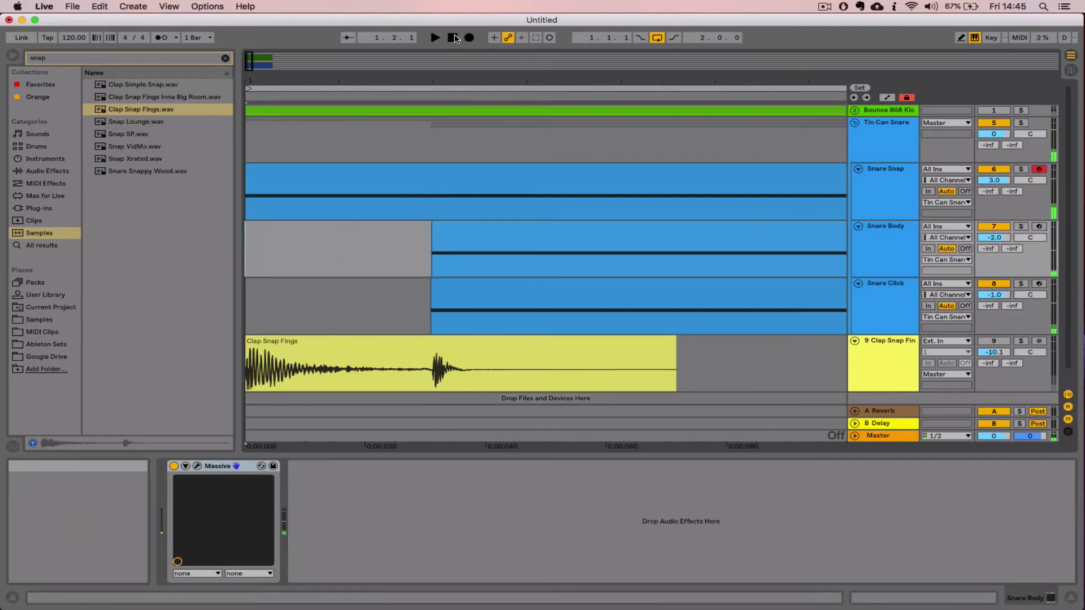
click(453, 38)
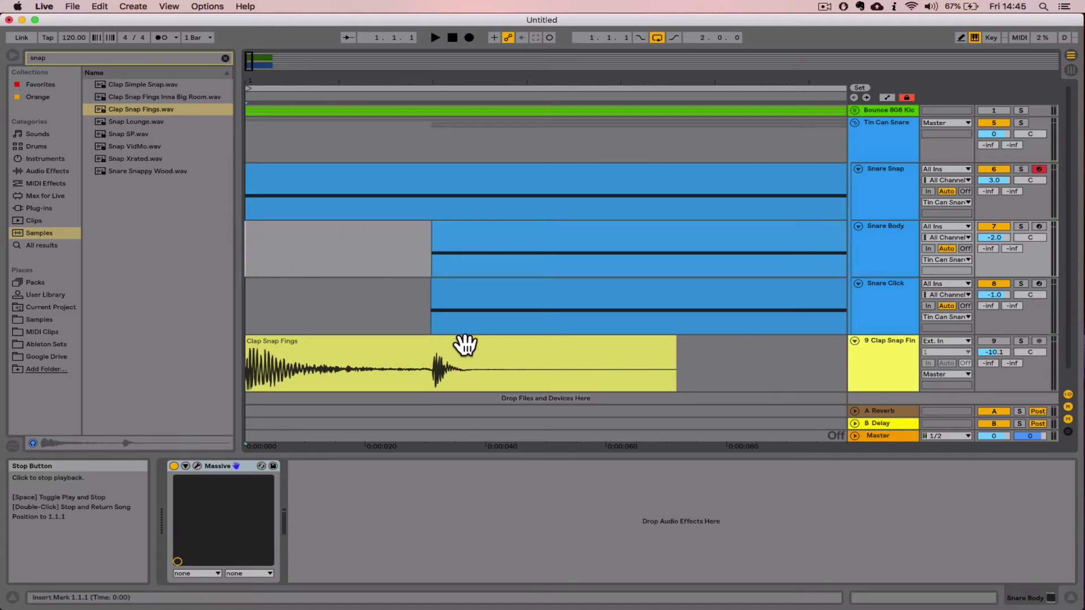
Move the Snare Body clip earlier in stages during playback checks, ending with its start about 22 ms in.
click(459, 242)
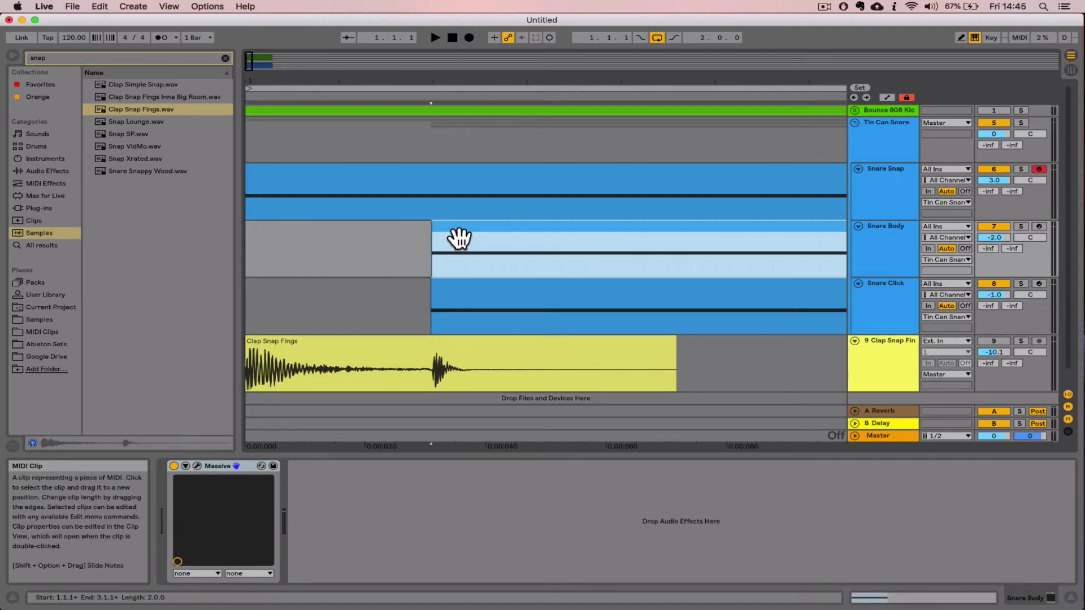
drag(460, 239, 449, 240)
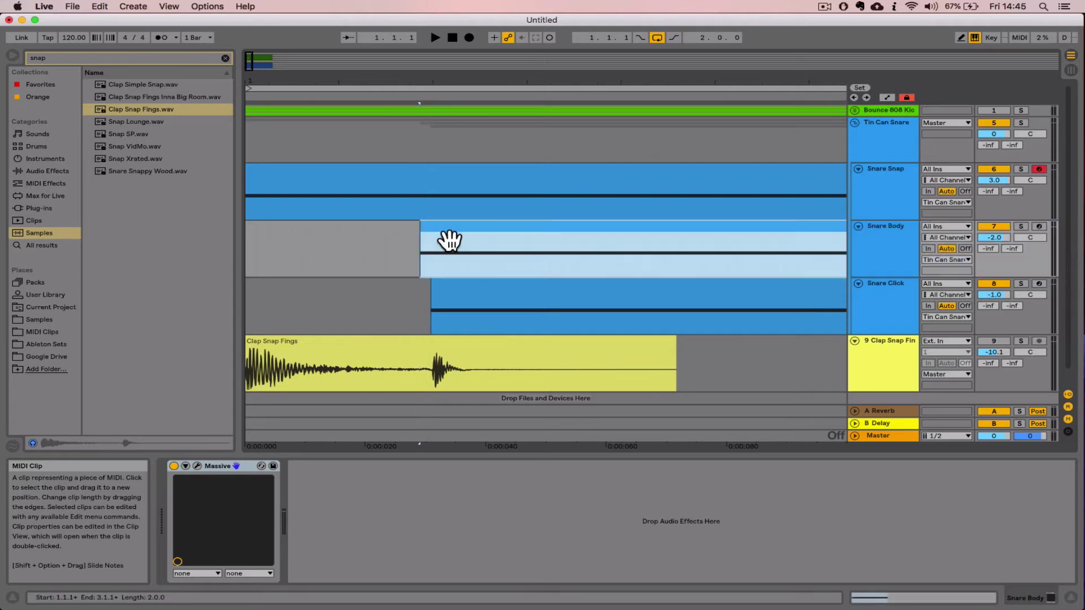
click(435, 37)
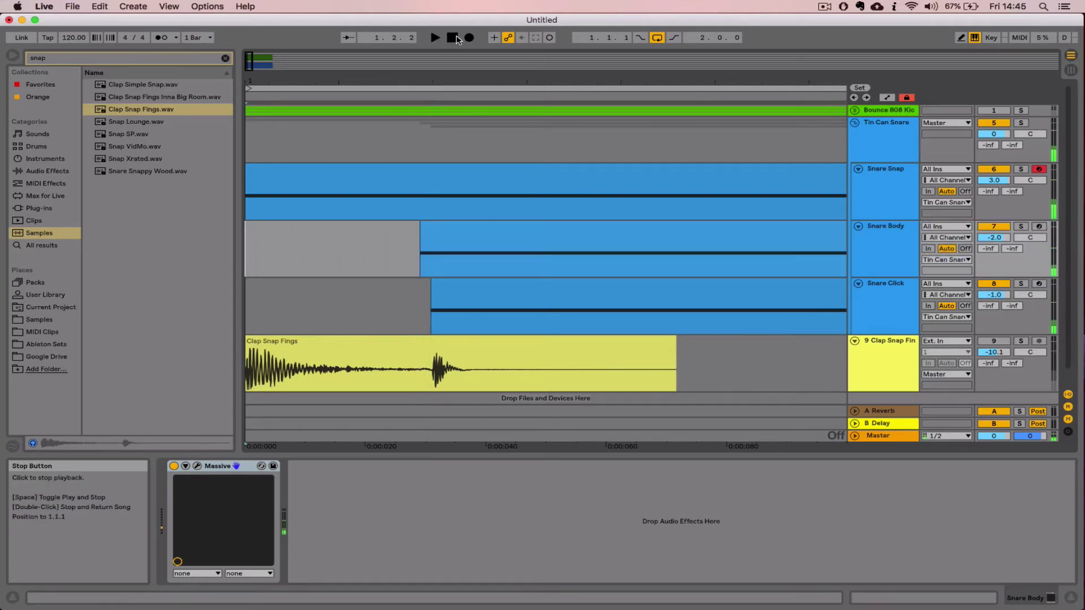
click(443, 38)
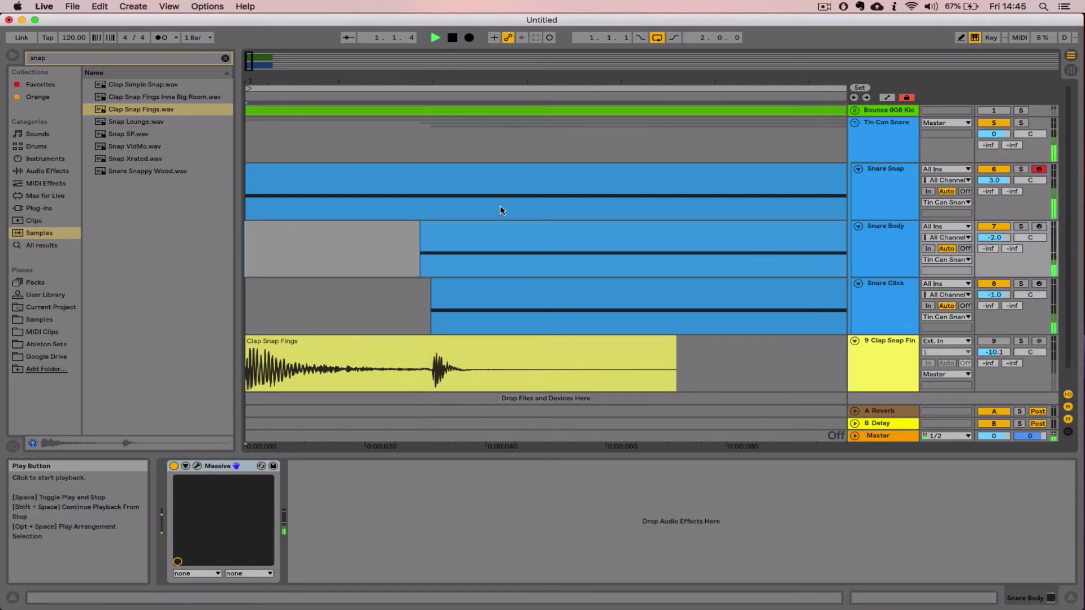
drag(484, 233, 447, 251)
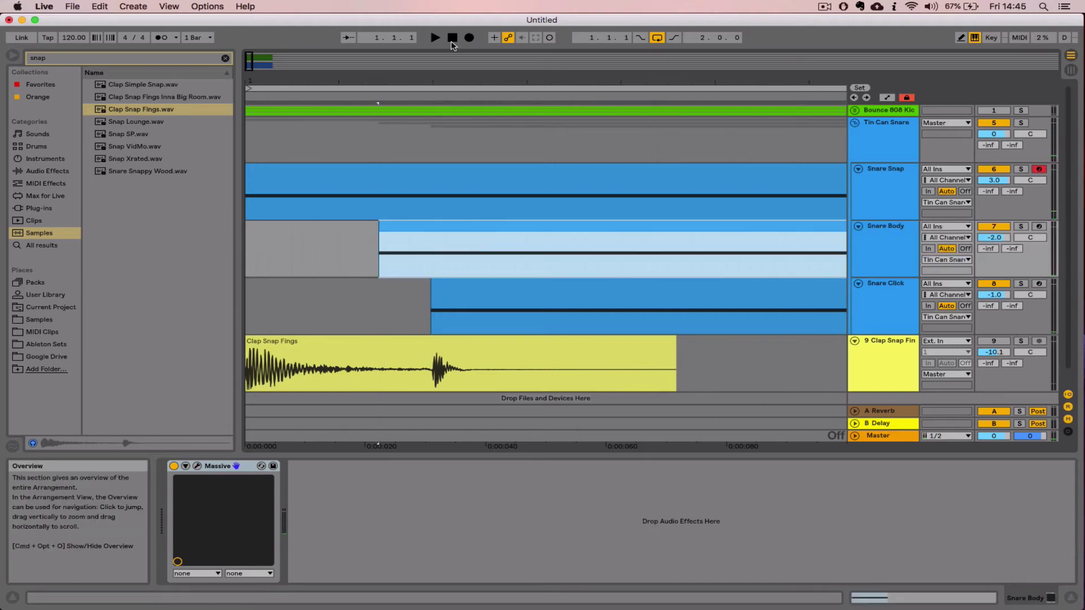
Move the Snare Body clip to start about 28 ms in, slightly before the Snare Click clip, and play back the layers.
click(452, 37)
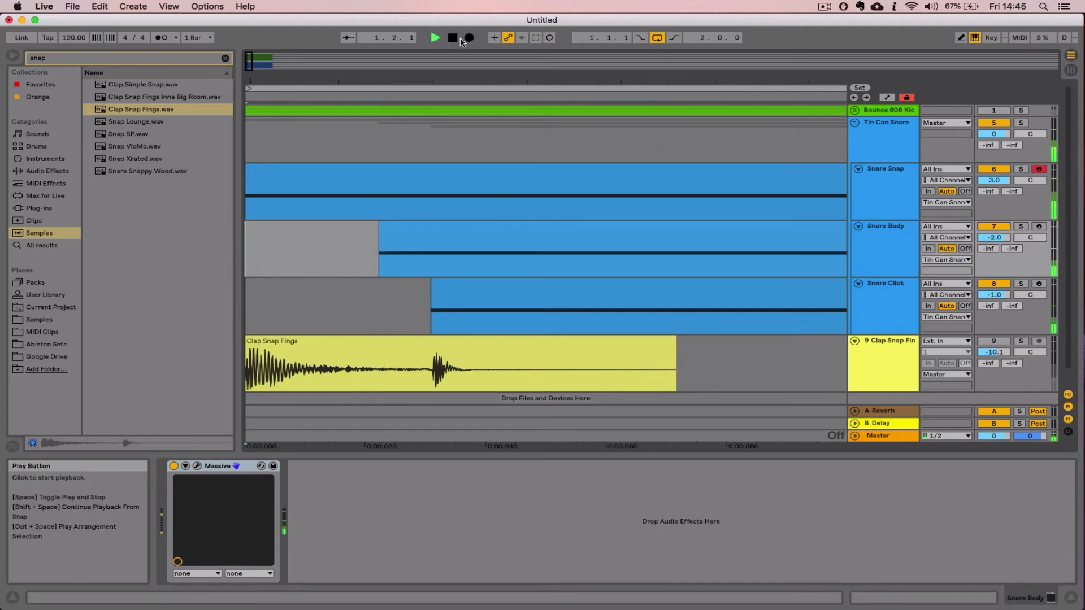
click(452, 37)
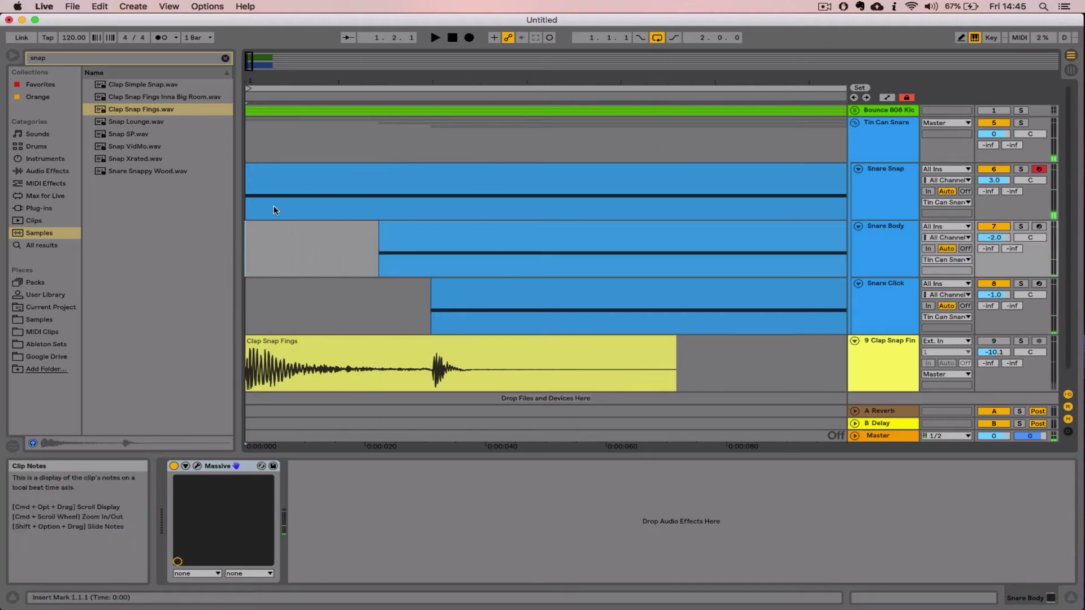
drag(418, 247, 453, 236)
drag(411, 79, 411, 103)
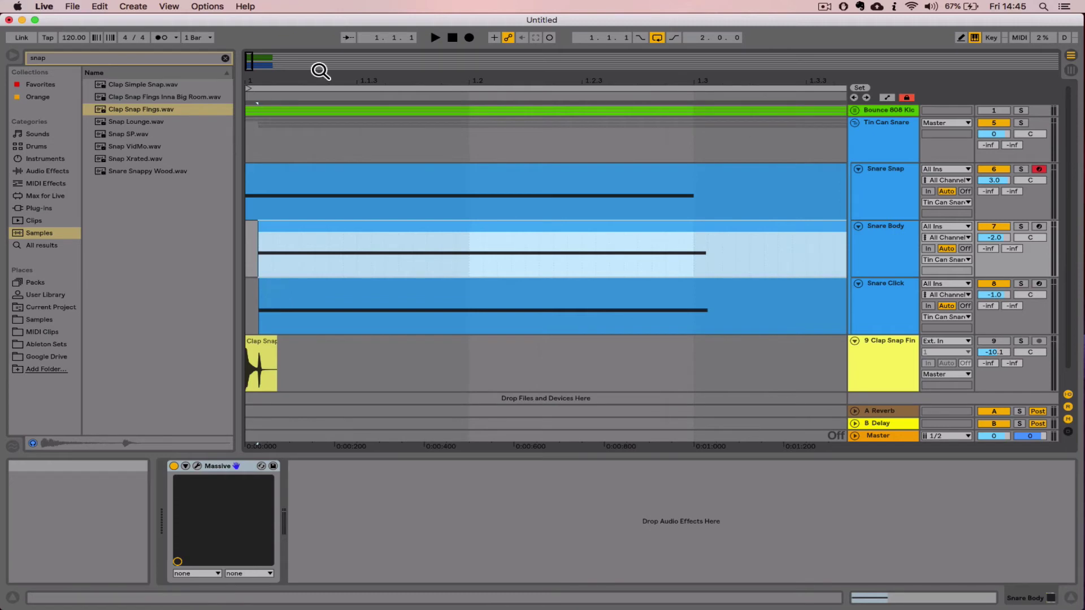
click(437, 38)
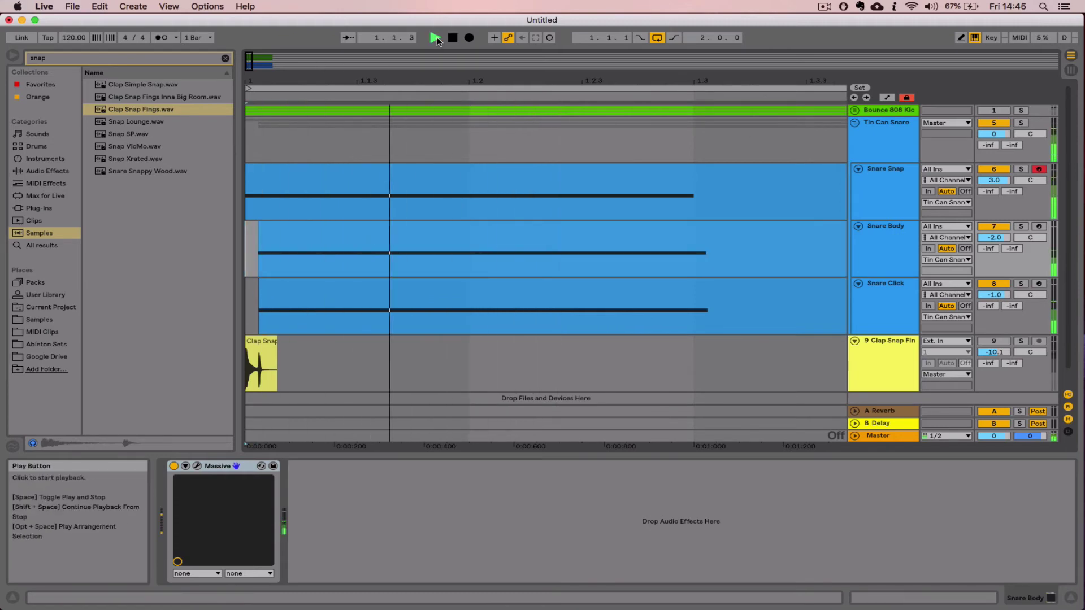
key(space)
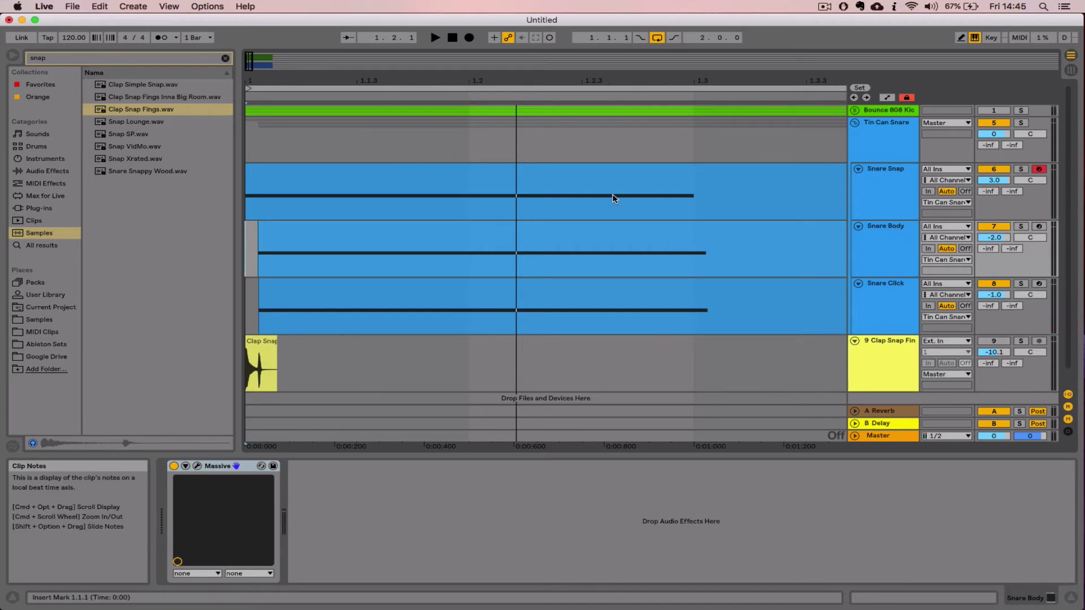
Delete the Clap Snap Fings reference track and play back the Tin Can Snare group.
click(885, 344)
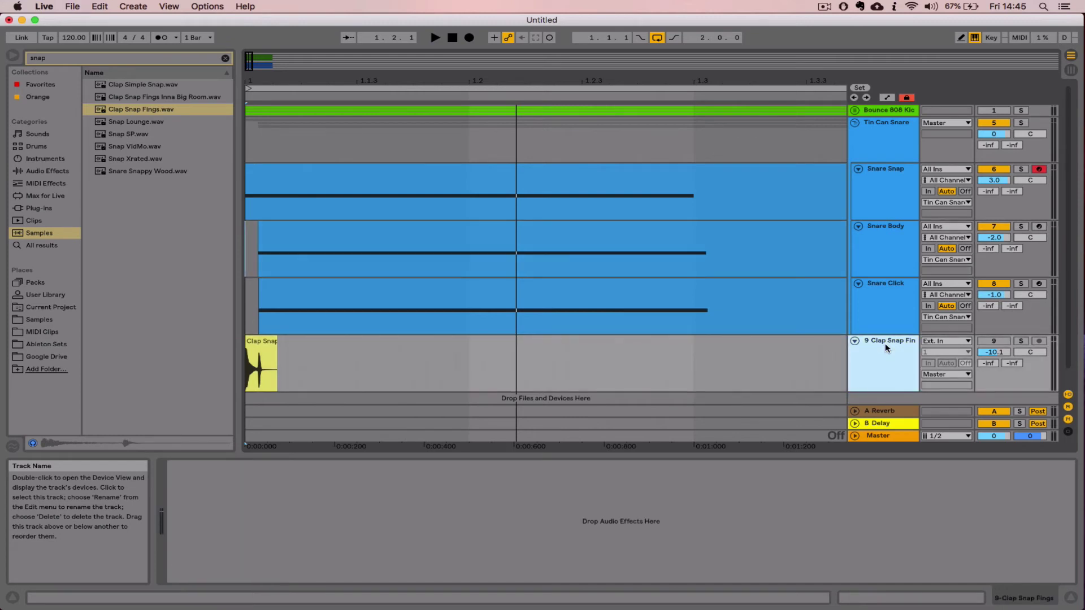
key(Delete)
click(885, 140)
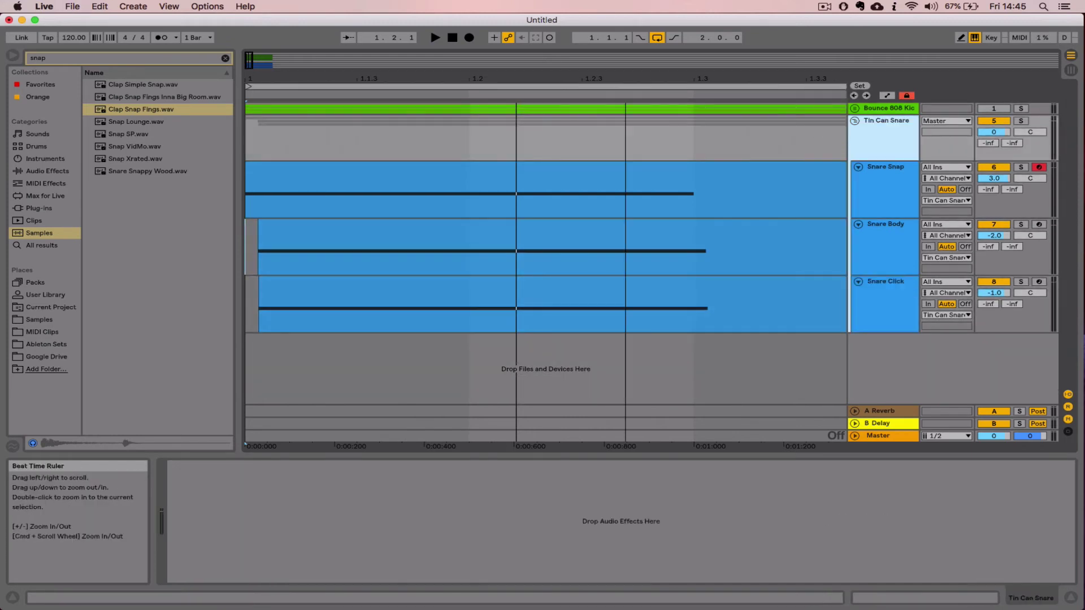
drag(402, 83, 402, 60)
key(space)
key(space)
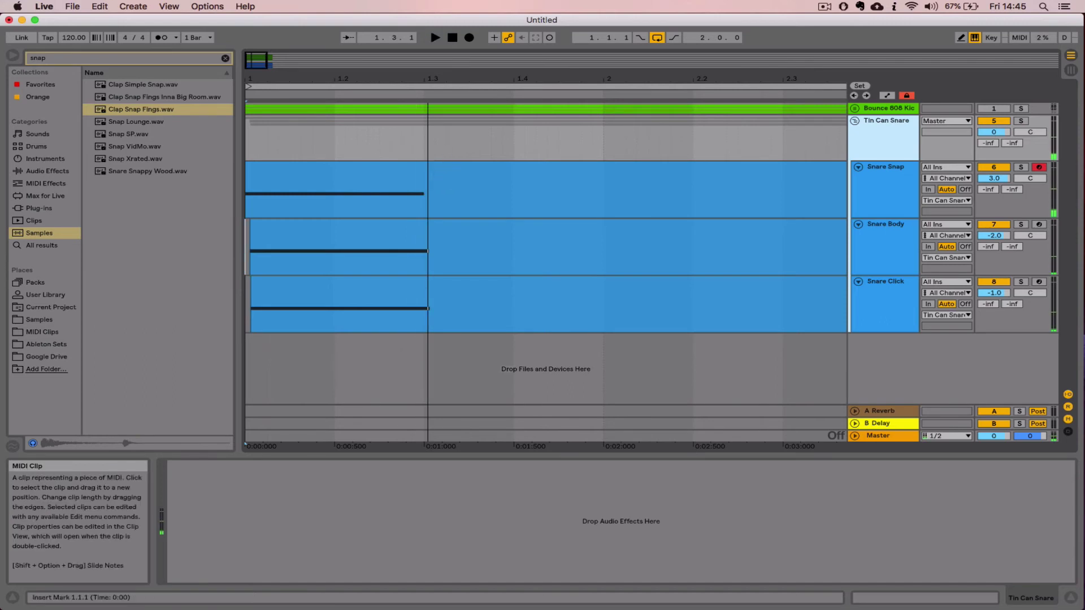
Shorten the C3 note in the Snare Snap clip to a length of 0.0.2, ending at 1.1.3.
double_click(419, 177)
click(509, 552)
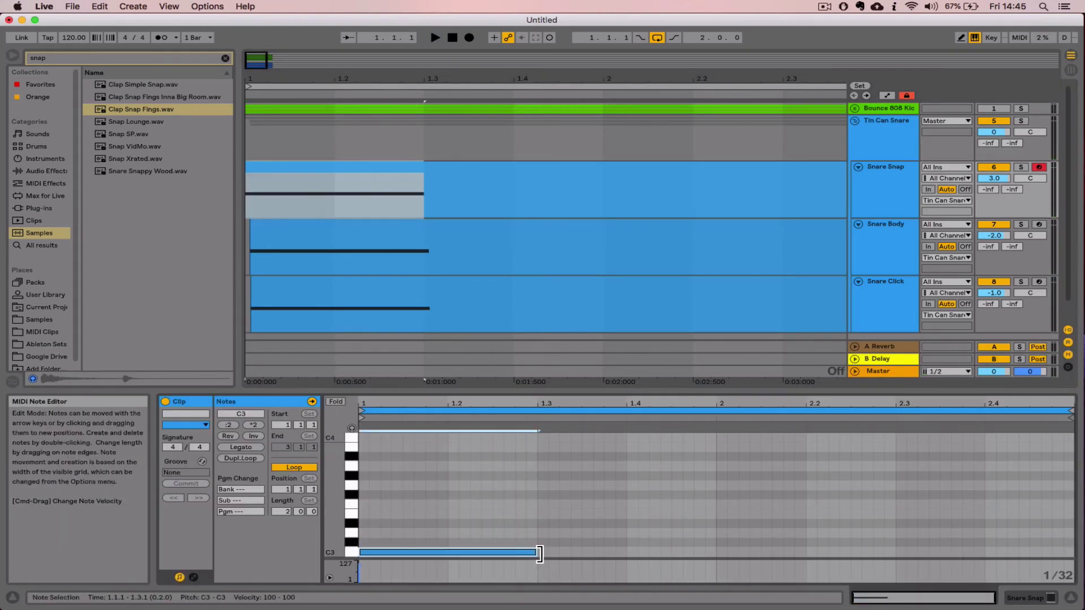
drag(540, 554, 403, 552)
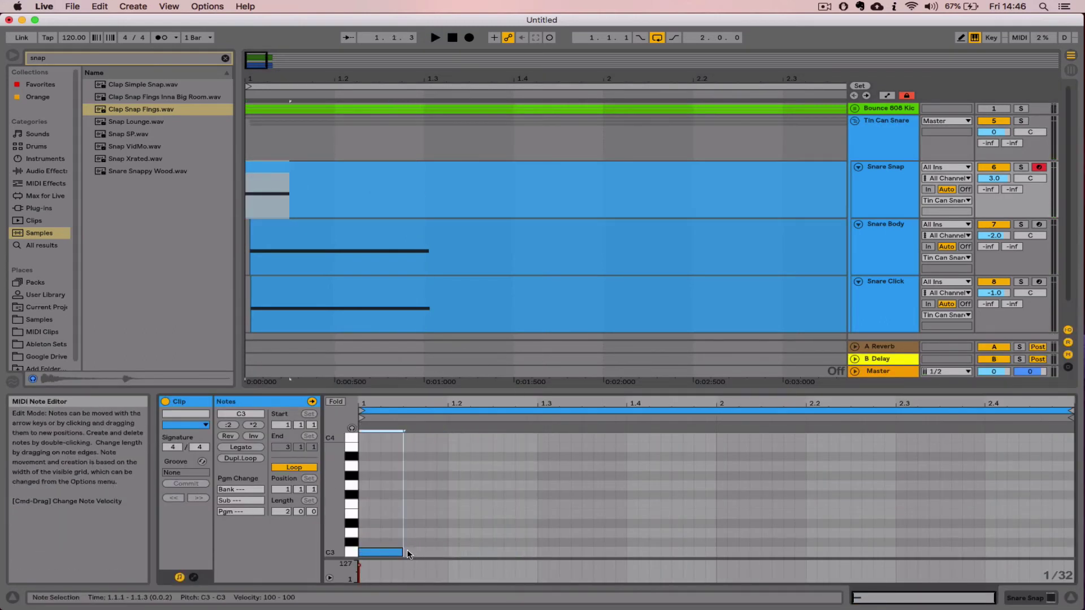
Shorten the C3 notes in the Snare Body and Snare Click clips to a length of 0.0.3, ending at 1.1.4.
click(385, 228)
drag(541, 554, 439, 555)
click(406, 303)
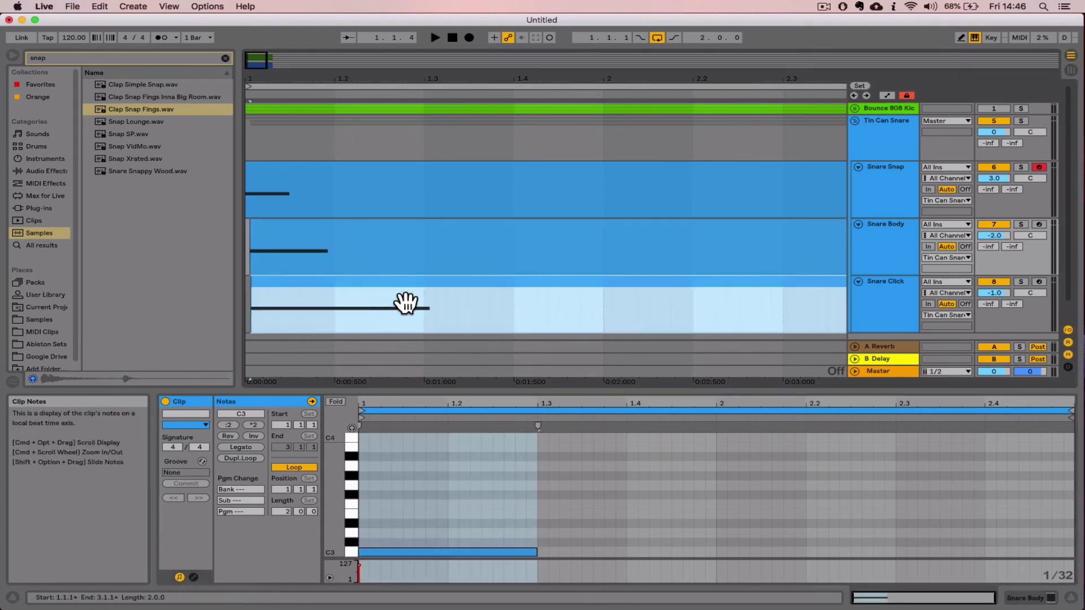
click(520, 512)
drag(541, 555, 441, 555)
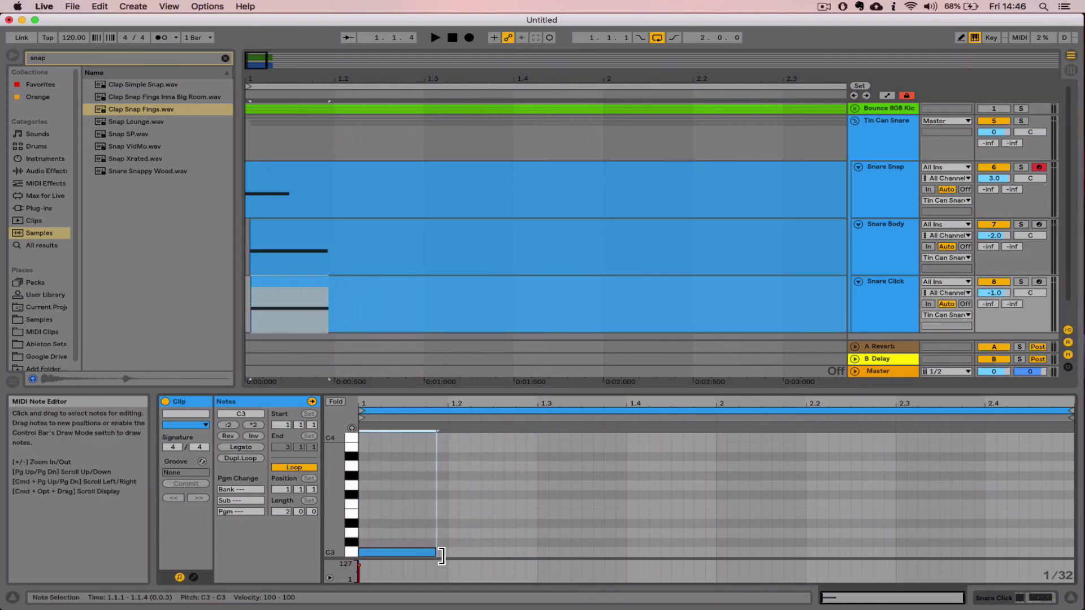
Play back the shortened snare layers in the two-bar loop and check the length of the sound.
click(436, 37)
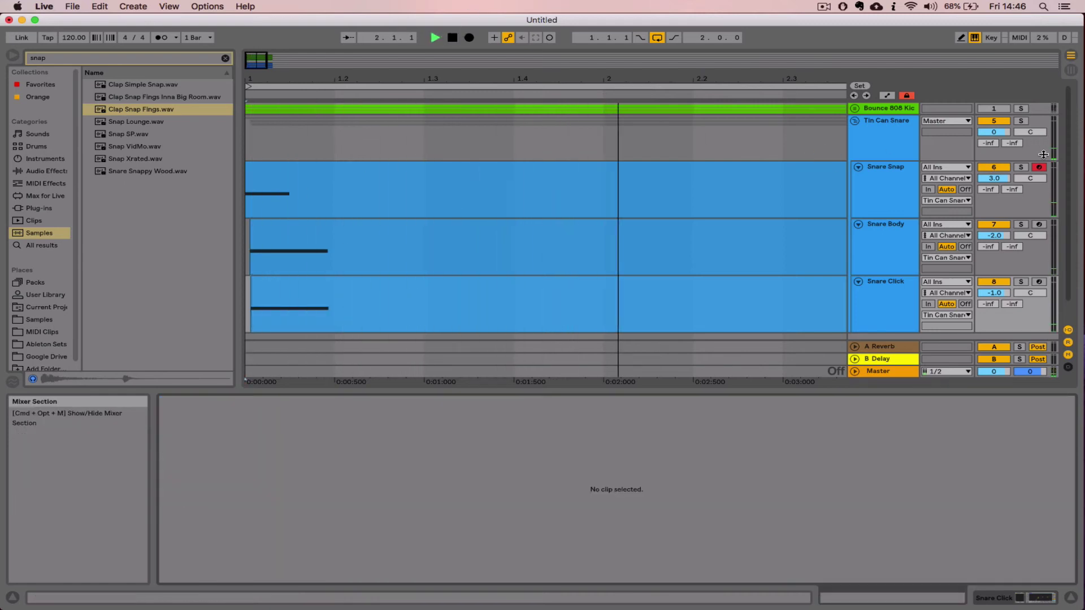
drag(698, 80, 698, 49)
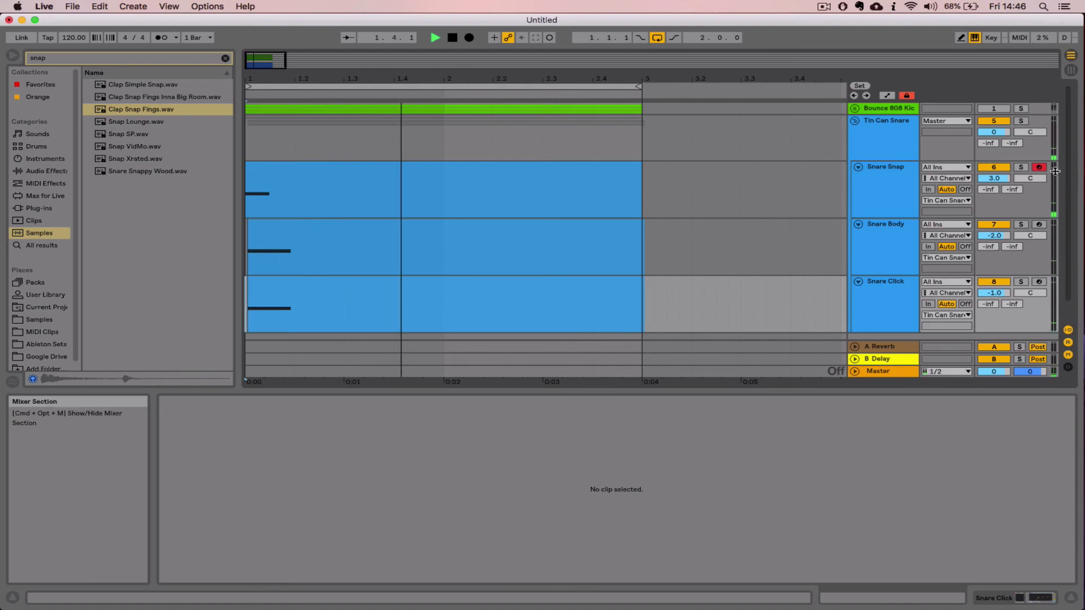
key(space)
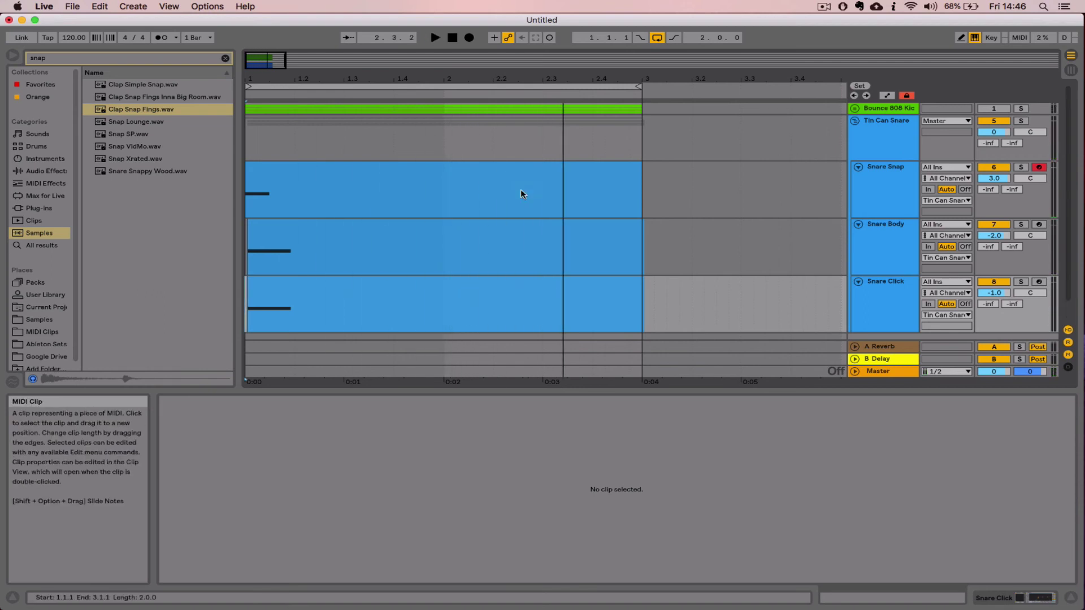
drag(551, 201, 246, 198)
click(74, 6)
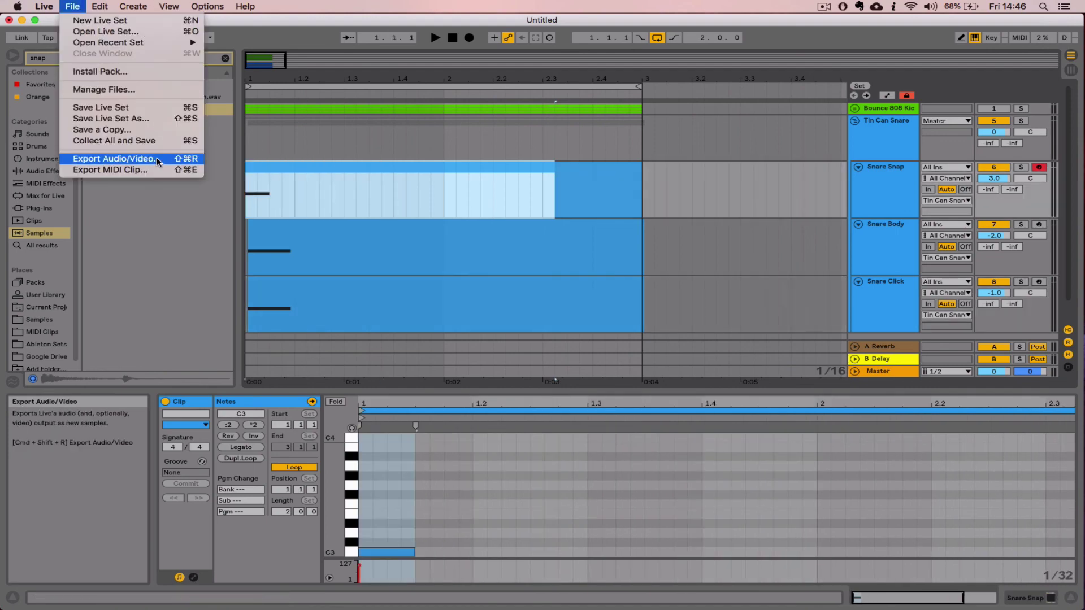
click(117, 159)
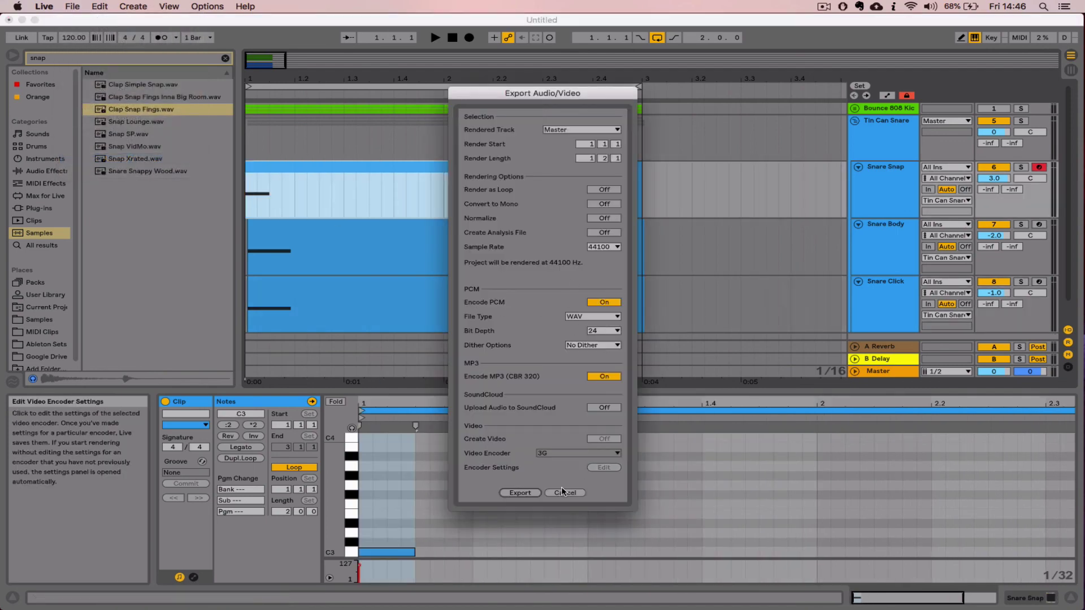
click(565, 494)
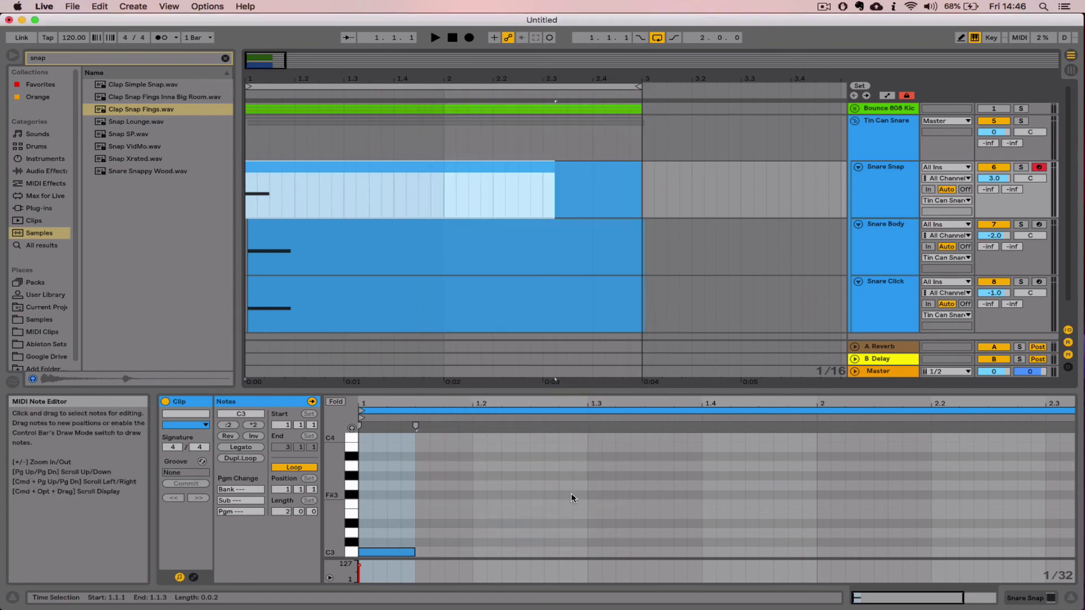
Select the full two-bar Snare Snap clip from 1.1.1 to 3.1.1 as the range for exporting.
click(507, 178)
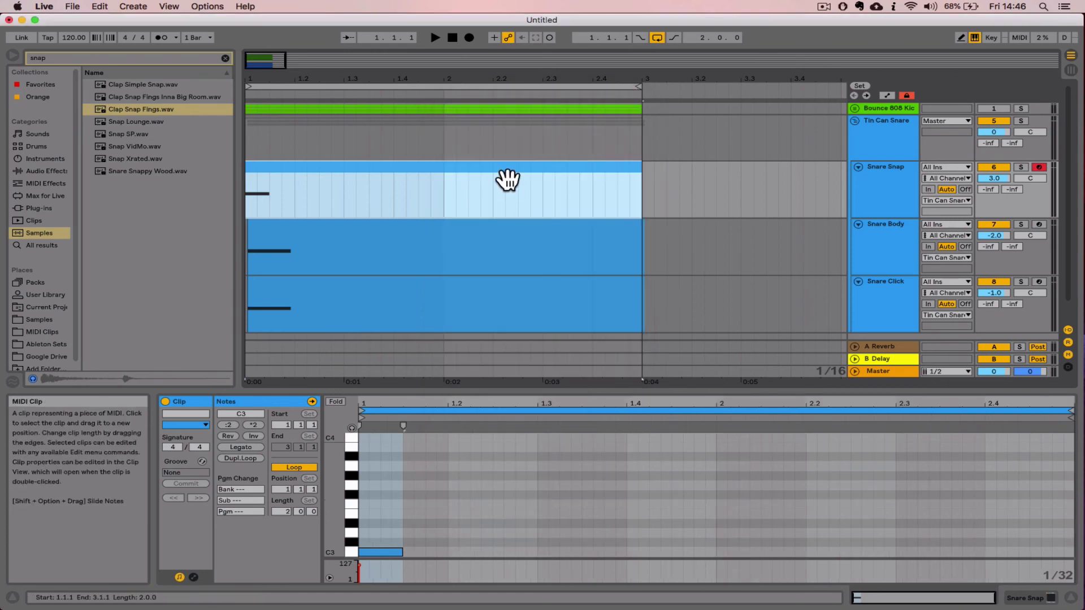